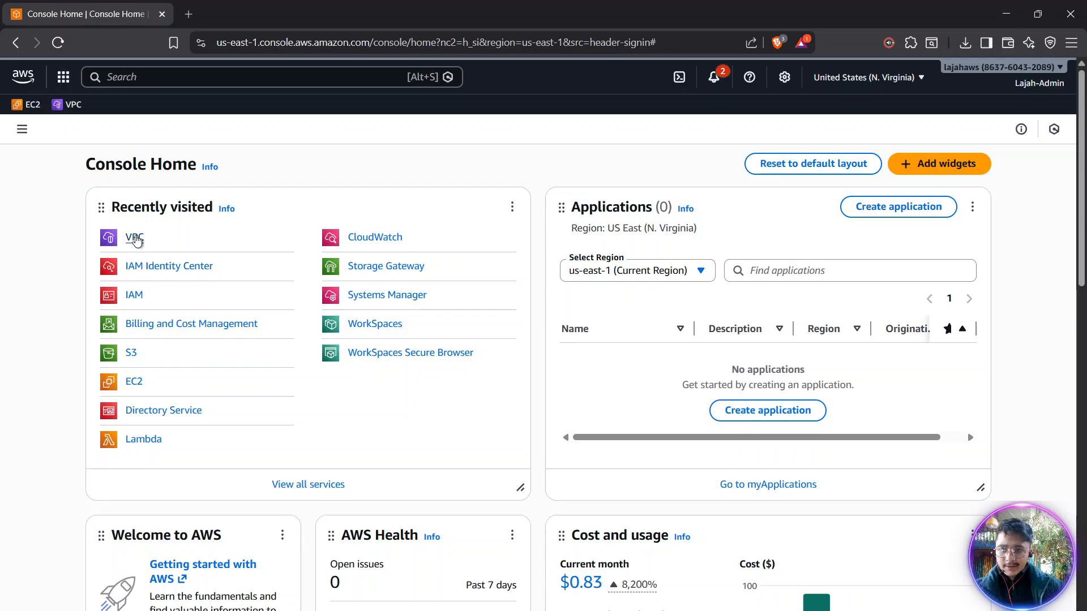
Open the VPC console in a separate browser tab and return to the AWS Console Home tab
ctrl+click(136, 240)
click(271, 14)
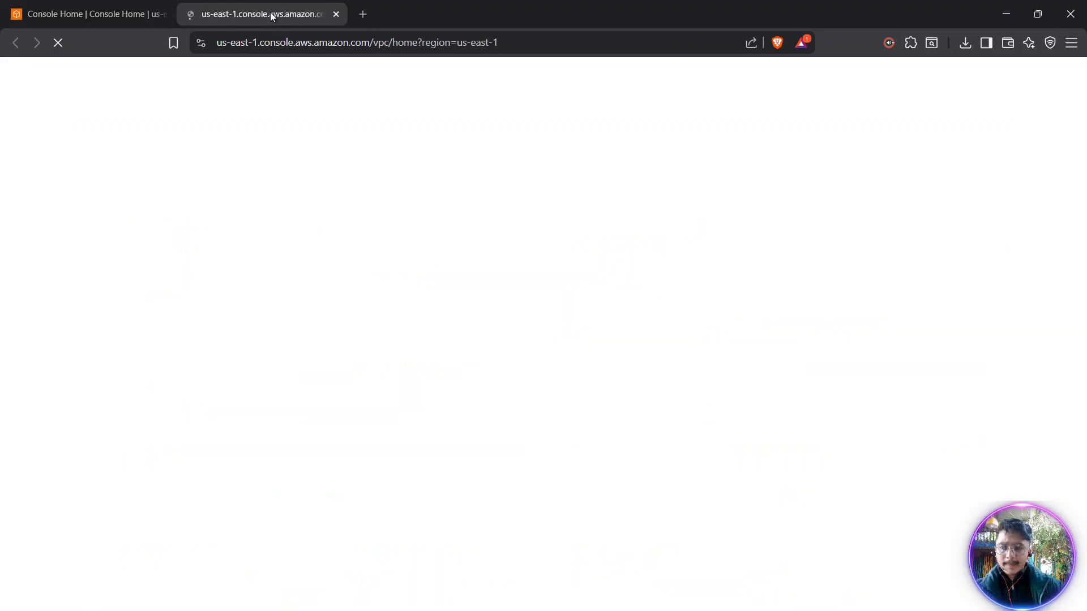
click(80, 15)
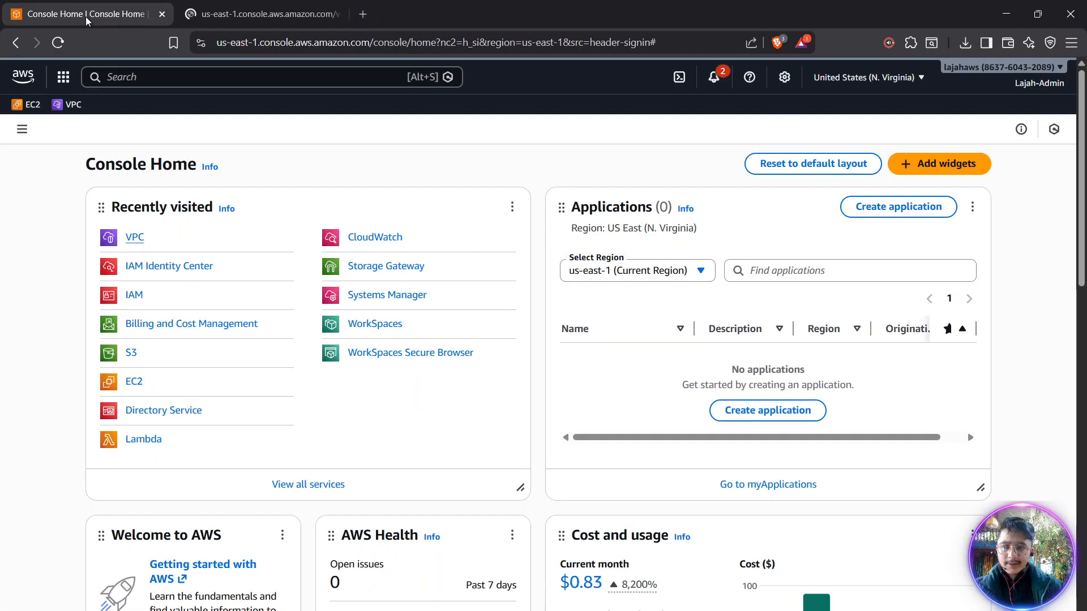
click(238, 14)
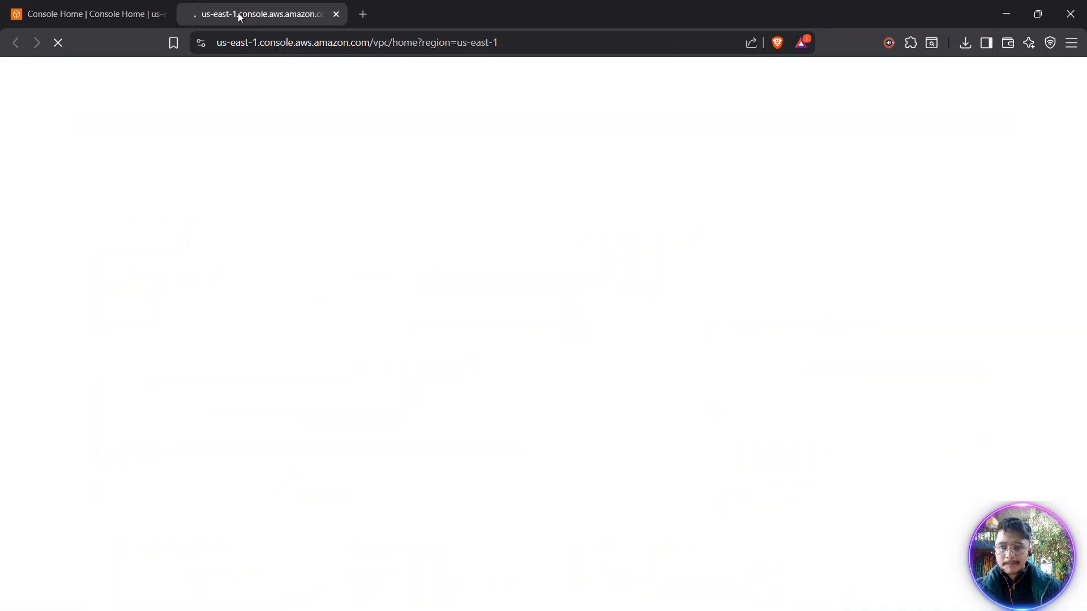
click(92, 28)
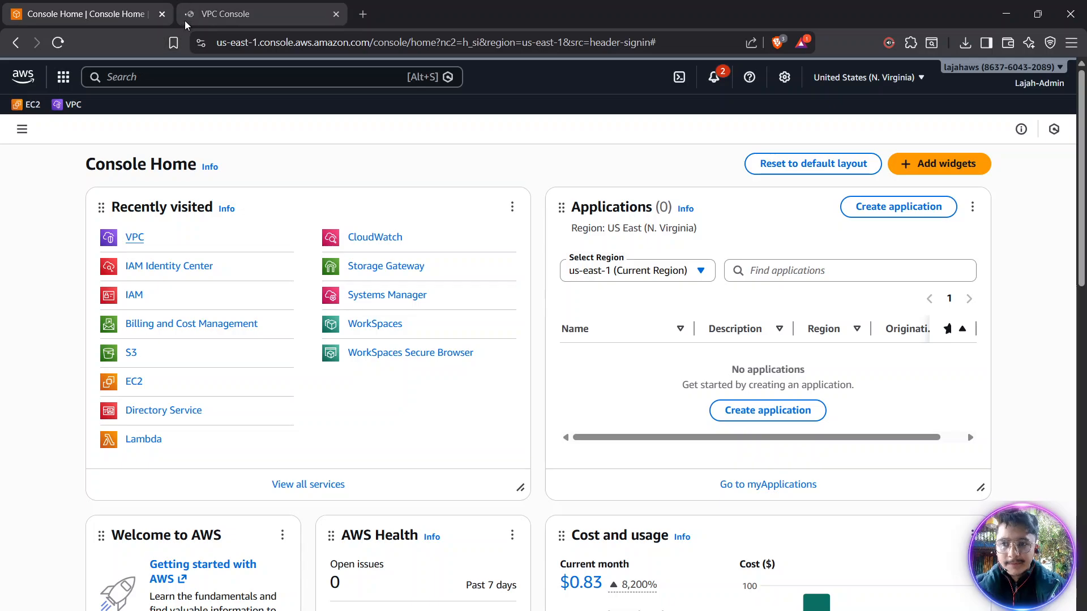
click(191, 16)
click(104, 17)
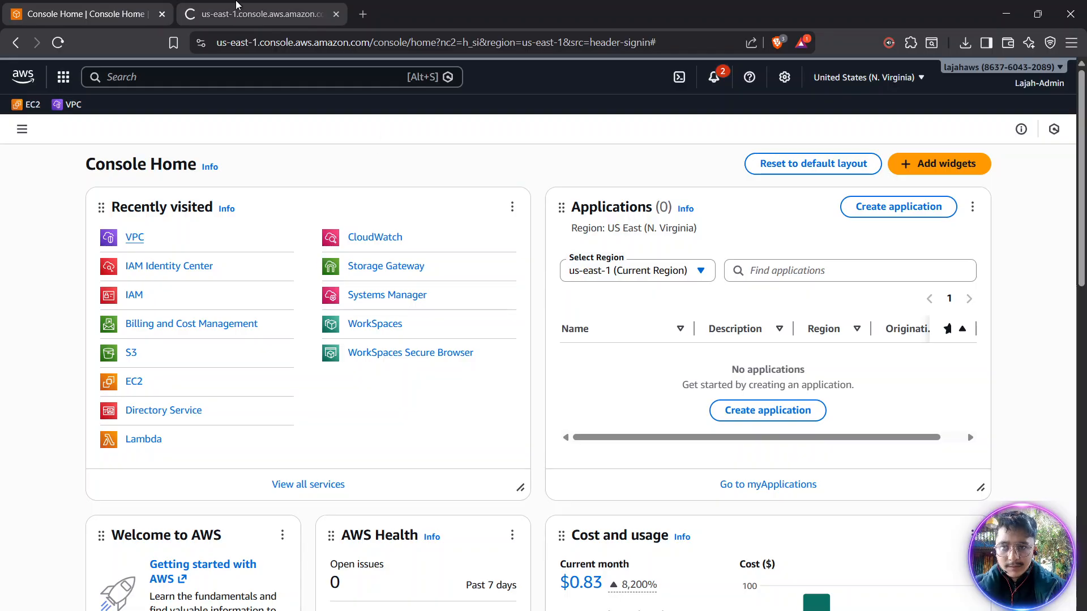
click(238, 5)
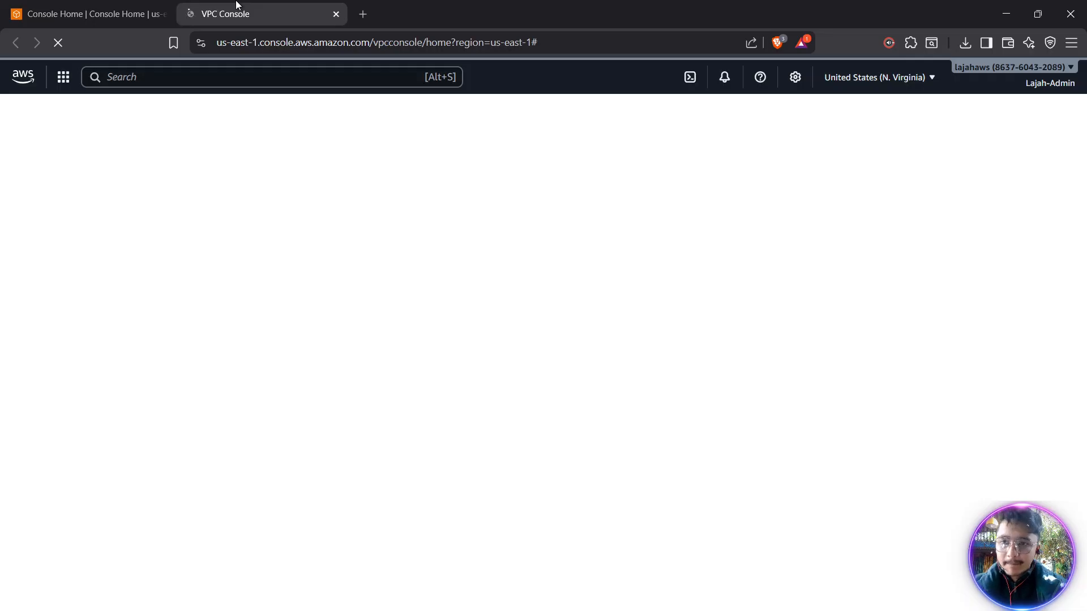
click(130, 7)
click(252, 7)
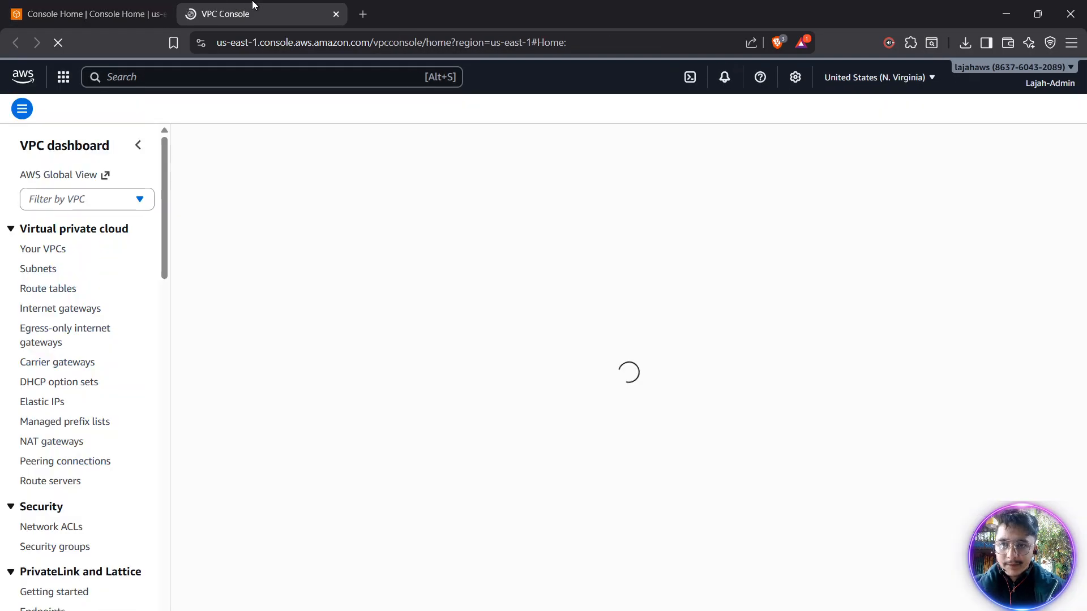
key(ctrl+shift+Tab)
Search the AWS console for "directory services" and open Directory Service
click(193, 82)
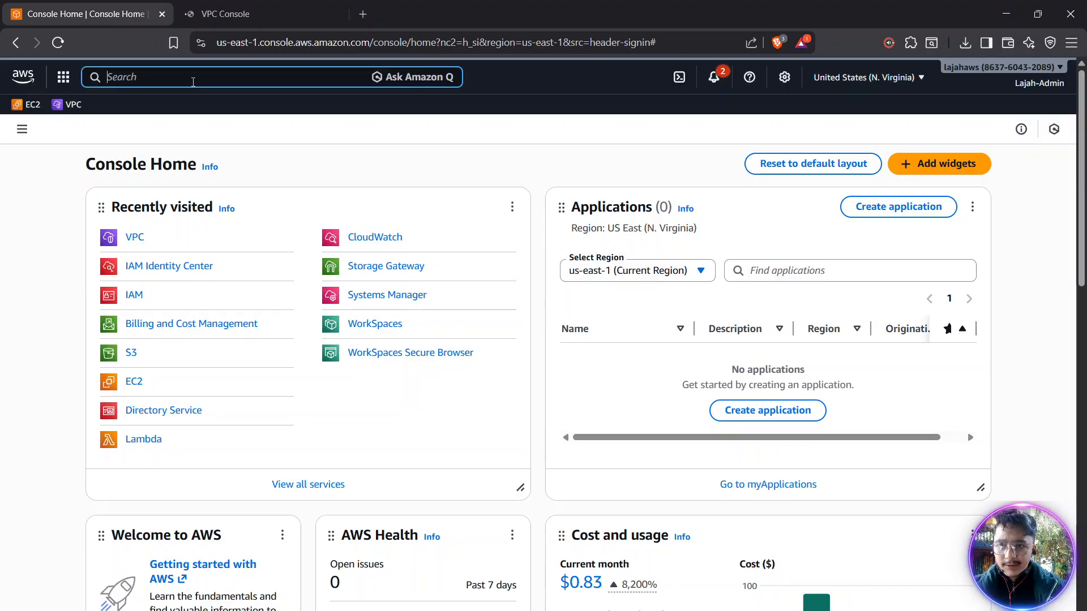
text(director)
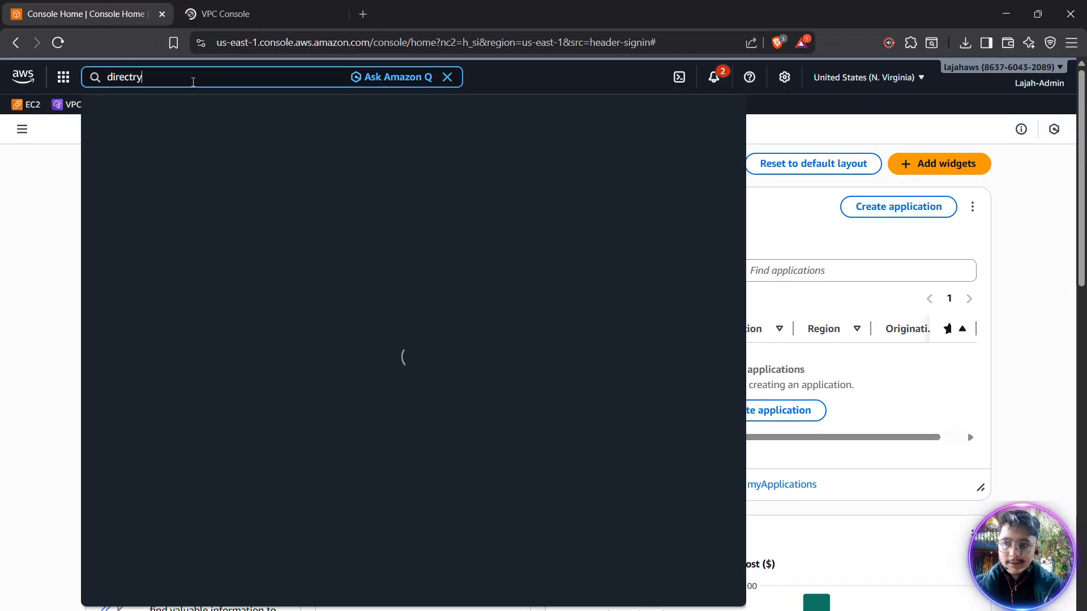
key(BackSpace)
key(BackSpace)
text(ory se)
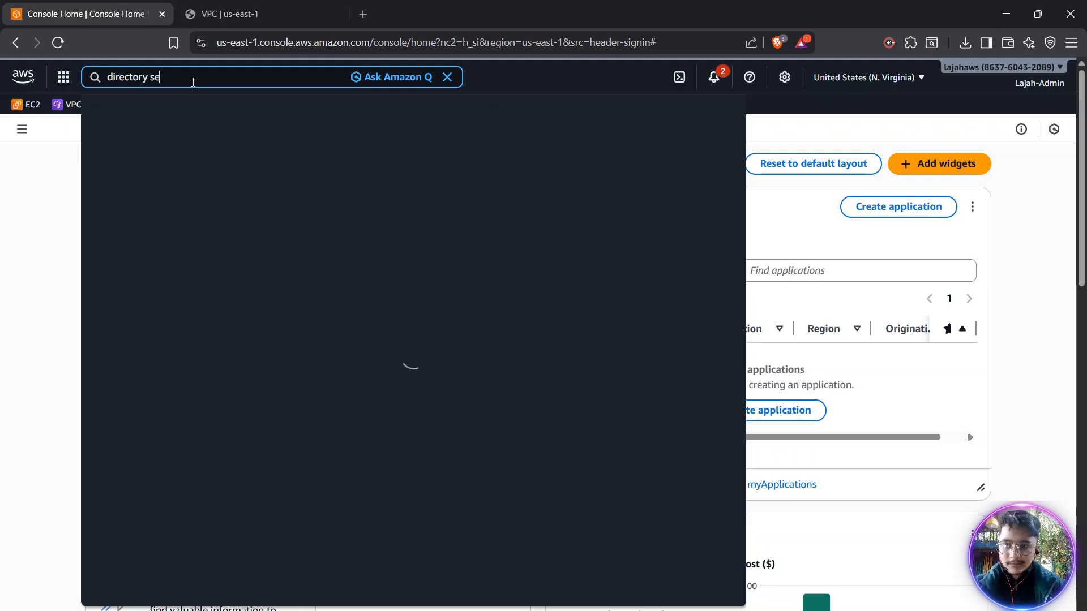
text(rvices)
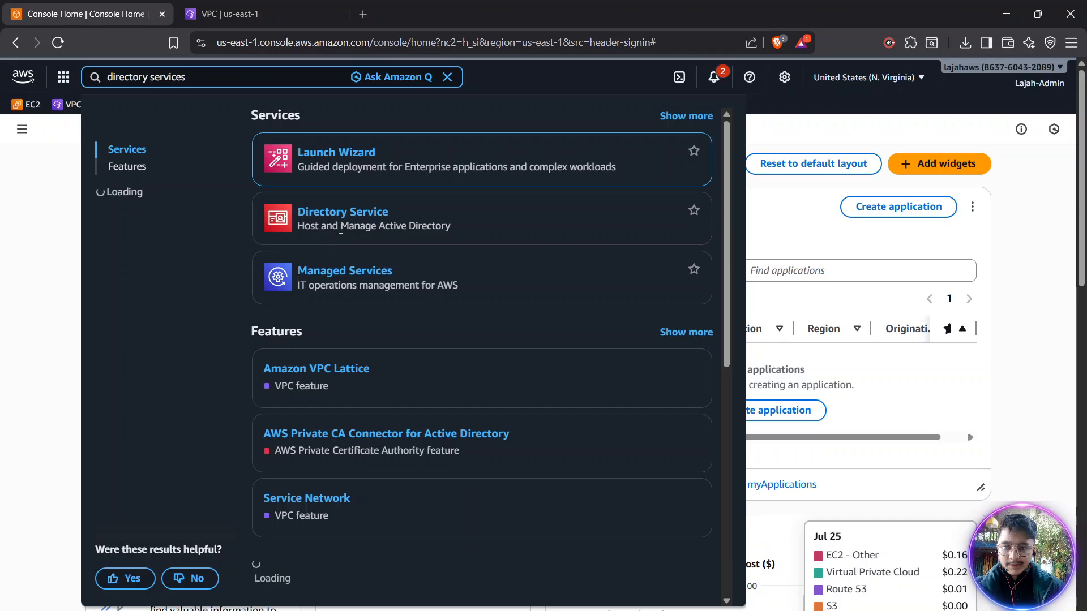
click(349, 219)
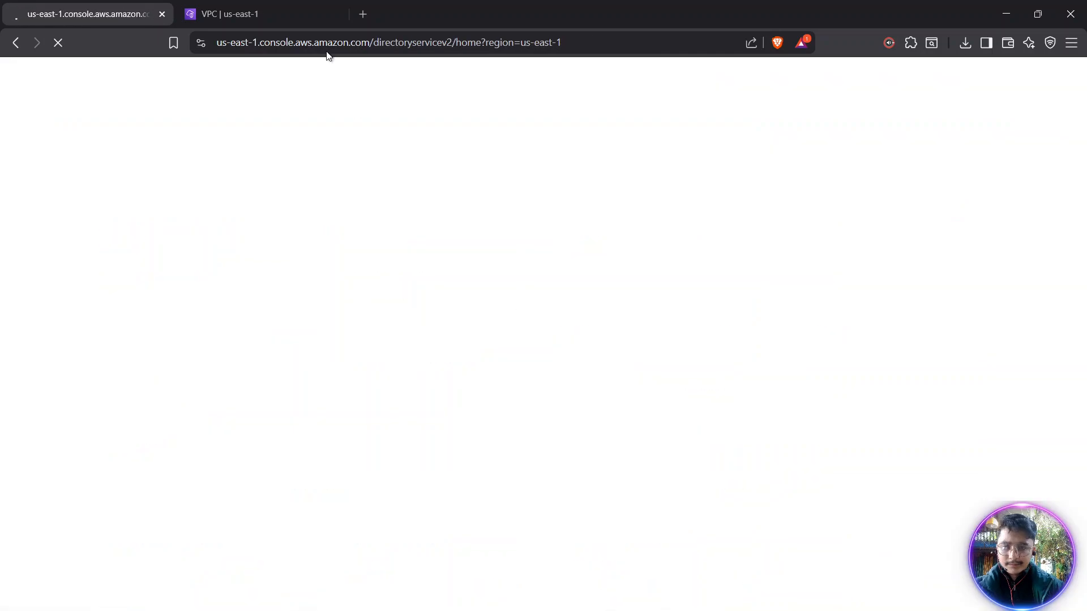
click(247, 7)
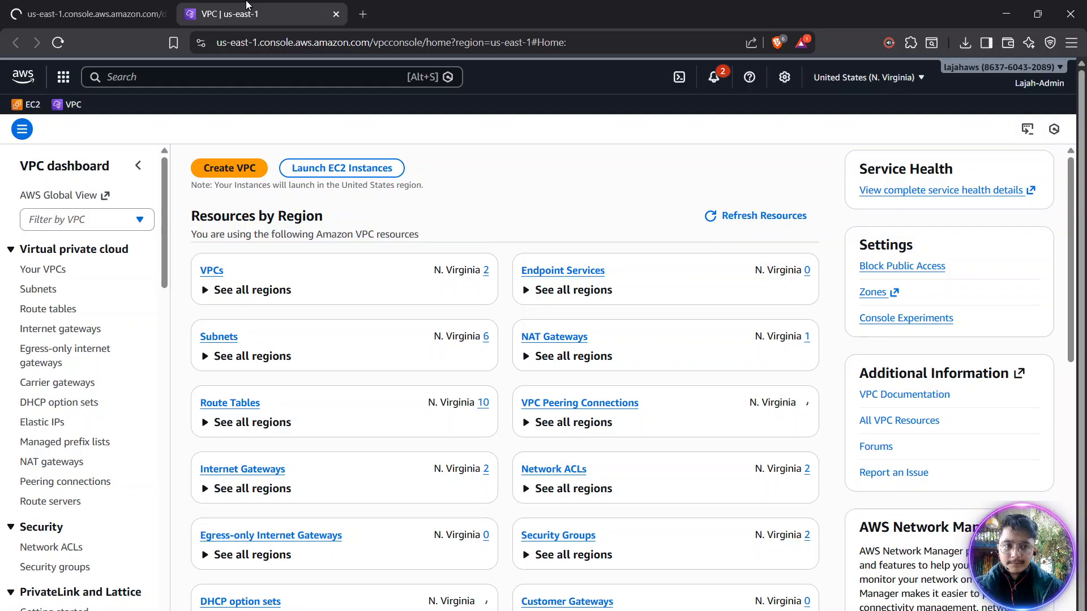
click(34, 5)
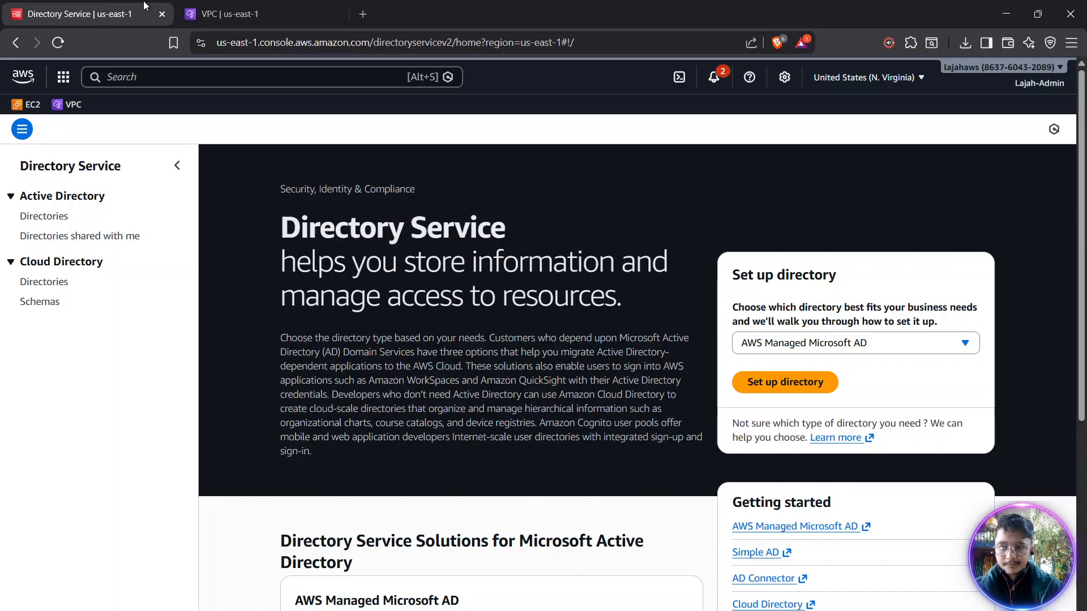
click(161, 14)
key(ctrl+shift+t)
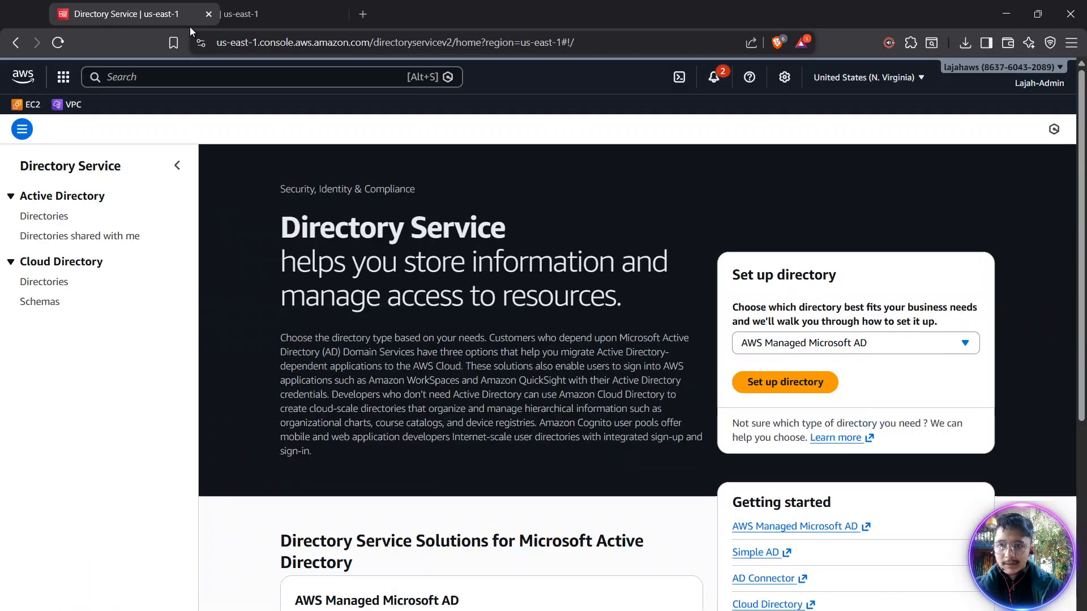
Open the list of Active Directory directories and start setting up a new directory
click(46, 219)
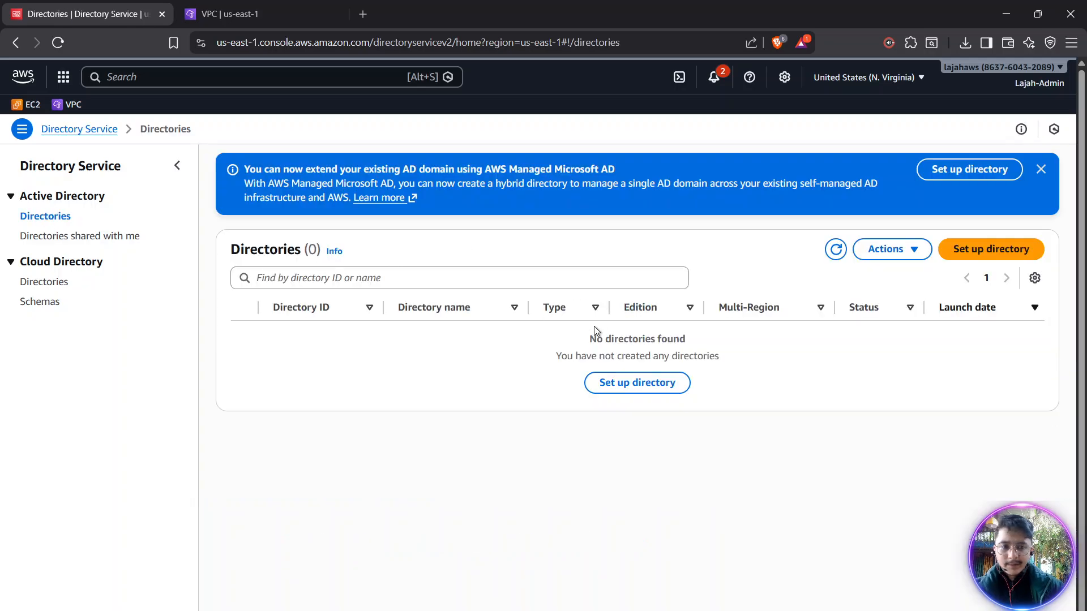
click(993, 260)
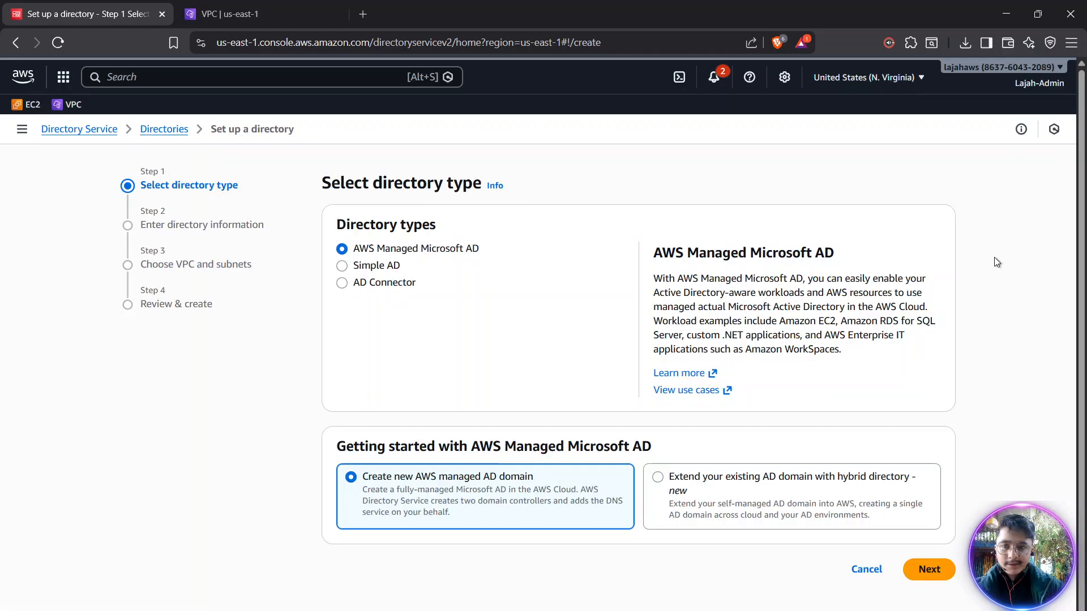
Look over the Simple AD and AD Connector types, choose AWS Managed Microsoft AD as the directory type and continue
click(379, 271)
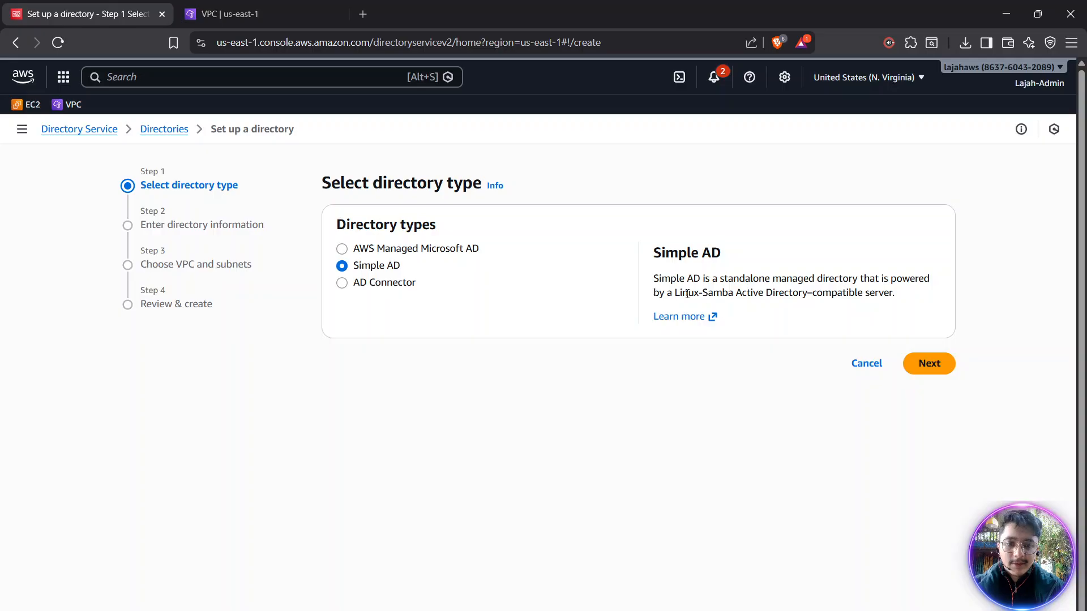
drag(687, 294, 820, 299)
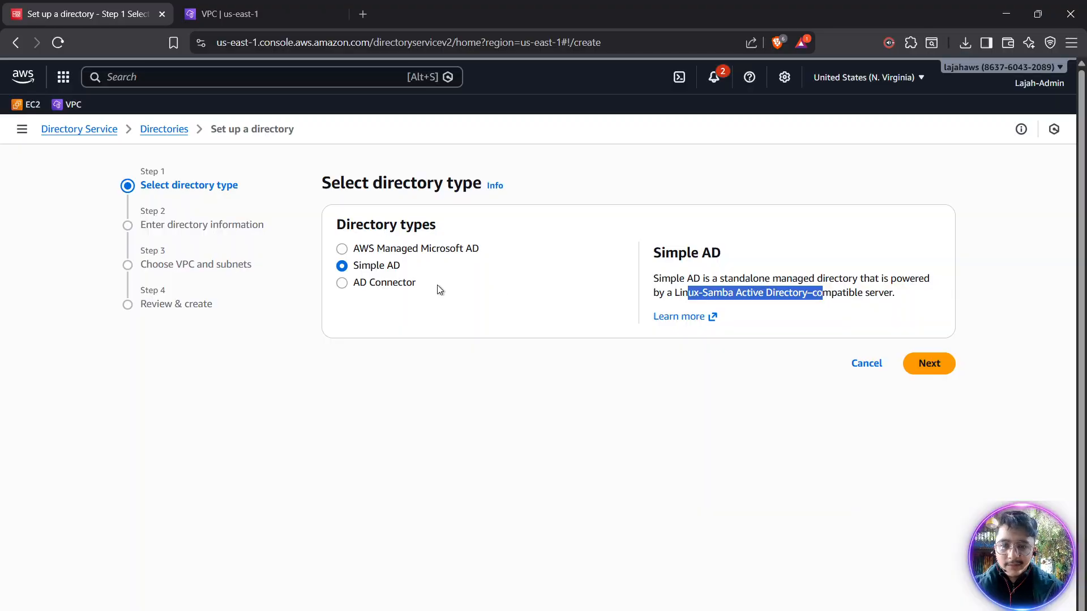
click(393, 290)
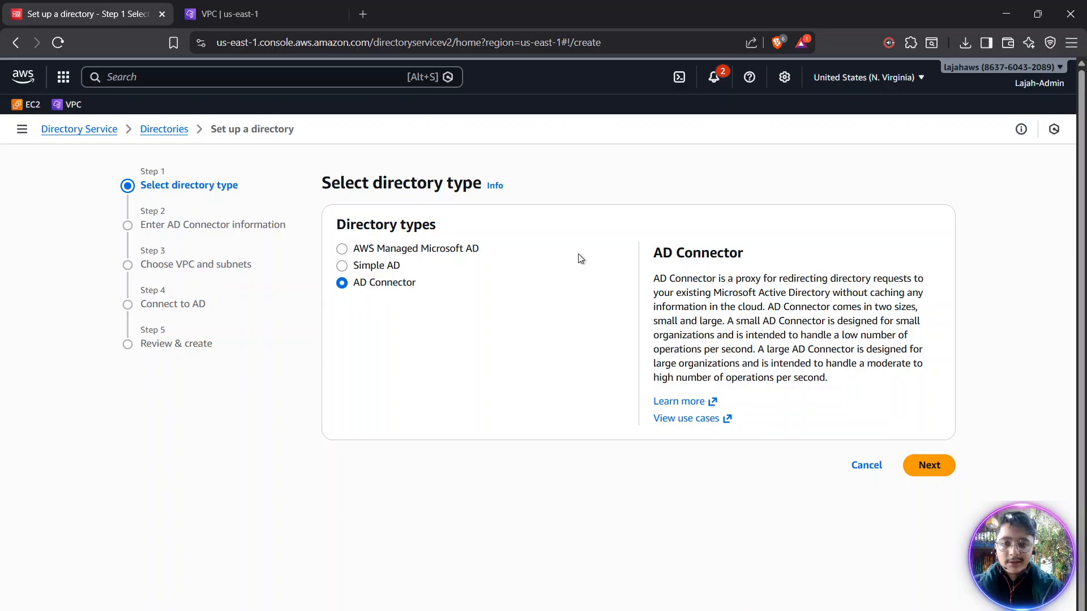
click(378, 253)
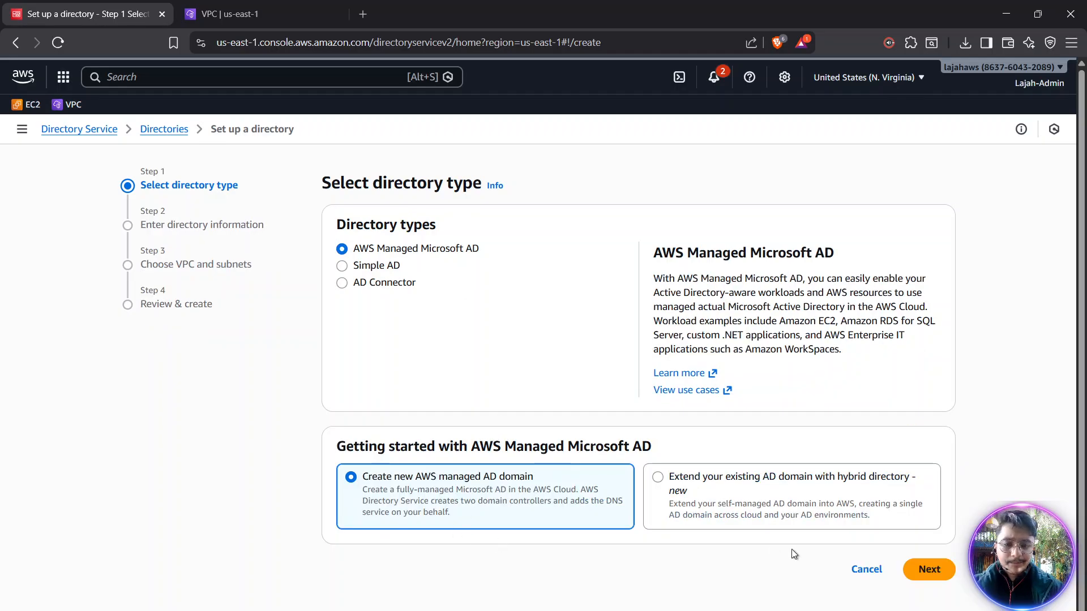
click(941, 570)
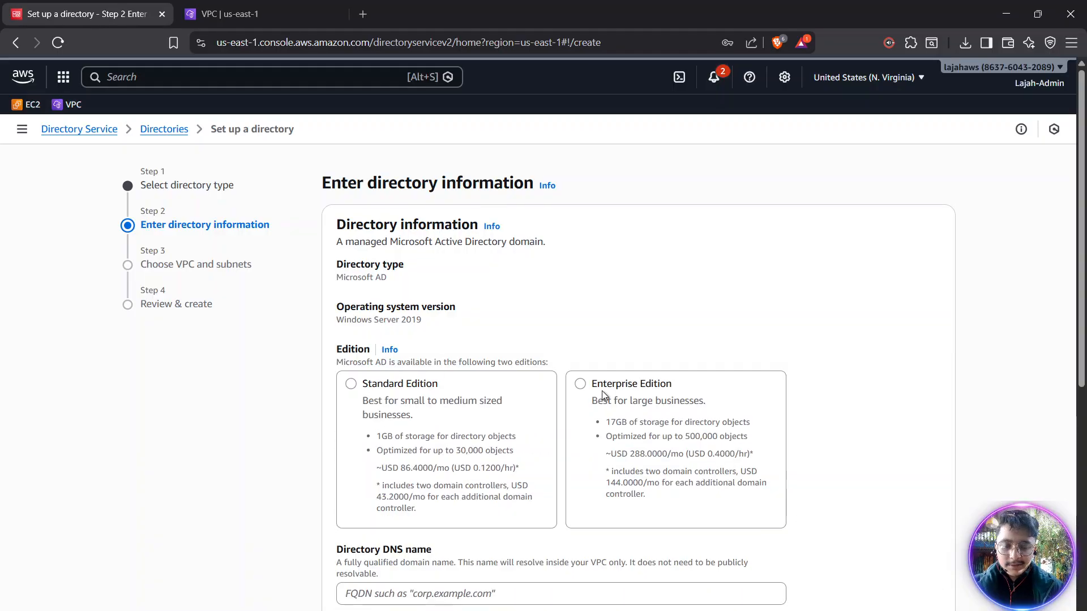
Choose Standard Edition for the Microsoft AD directory and look at its hourly price
scroll(589, 392, down, 1)
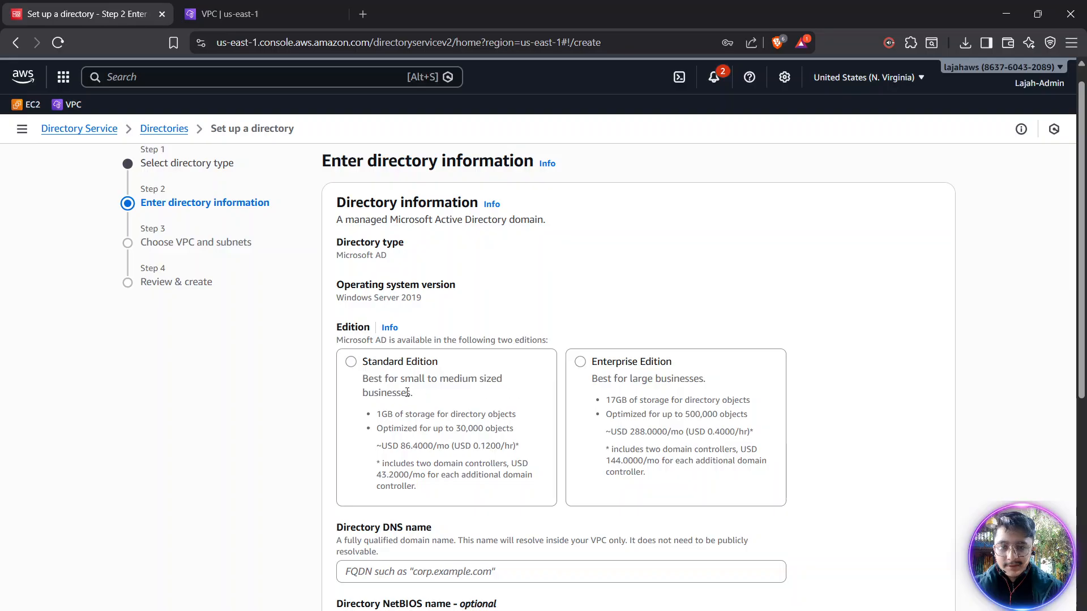
click(382, 377)
scroll(383, 380, down, 1)
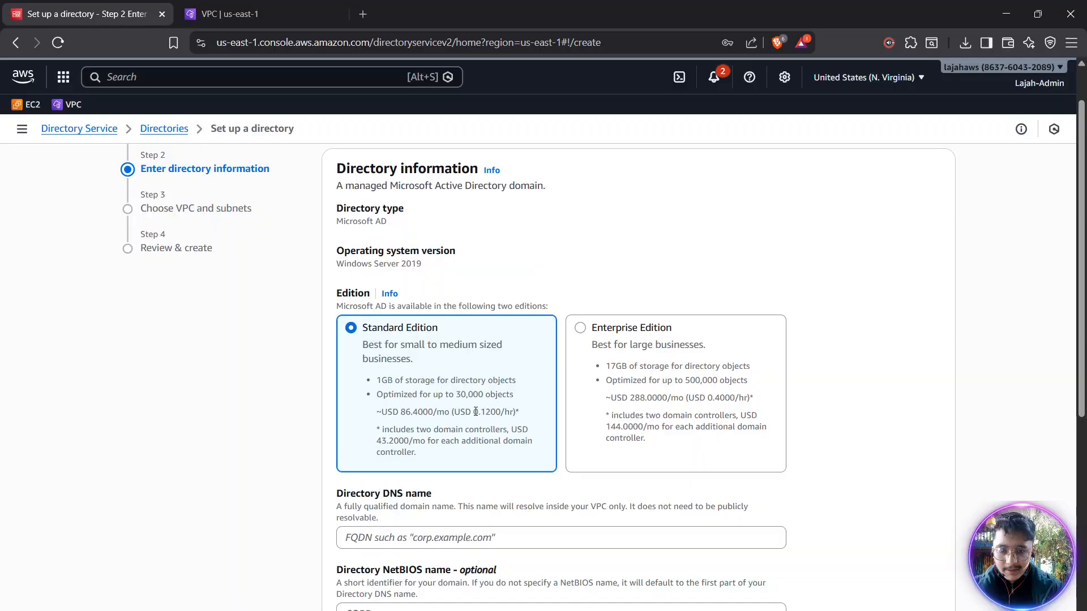
drag(469, 412, 496, 413)
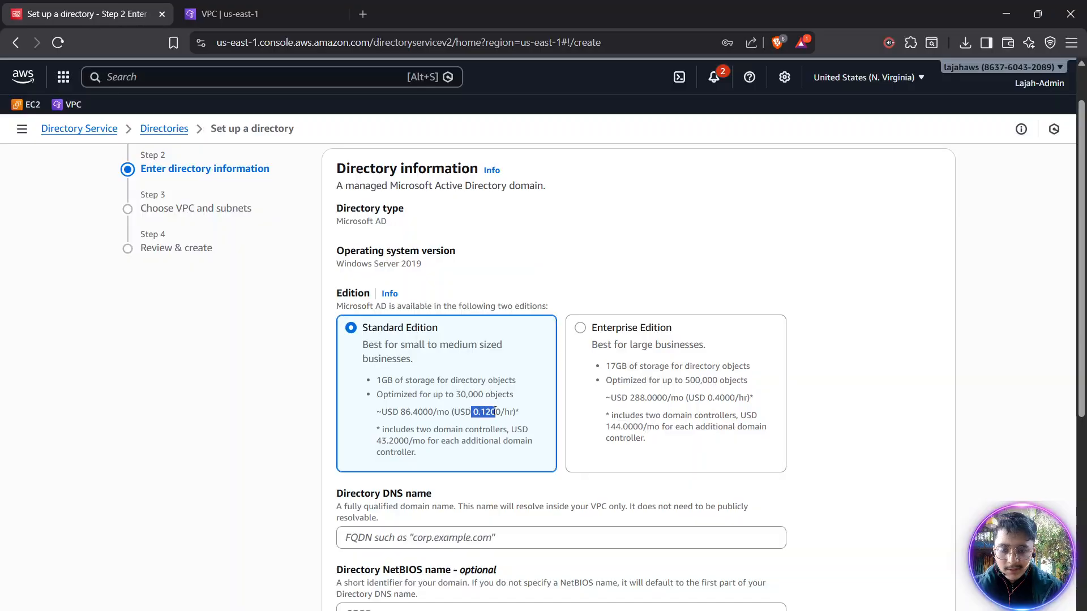
Enter event.scd.local as the directory DNS name
scroll(493, 412, down, 4)
scroll(493, 410, up, 1)
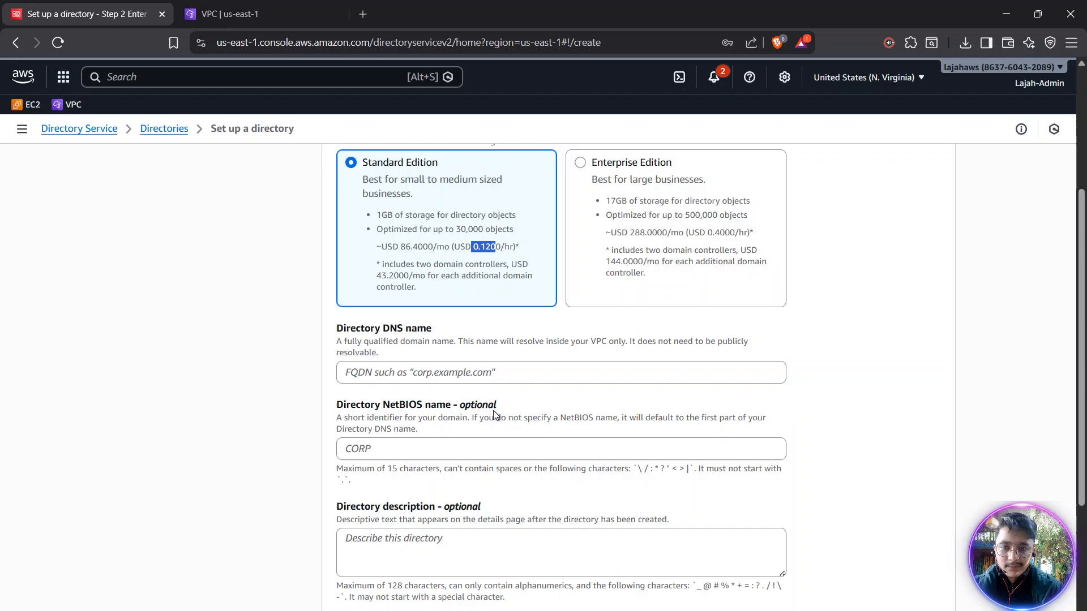
click(425, 372)
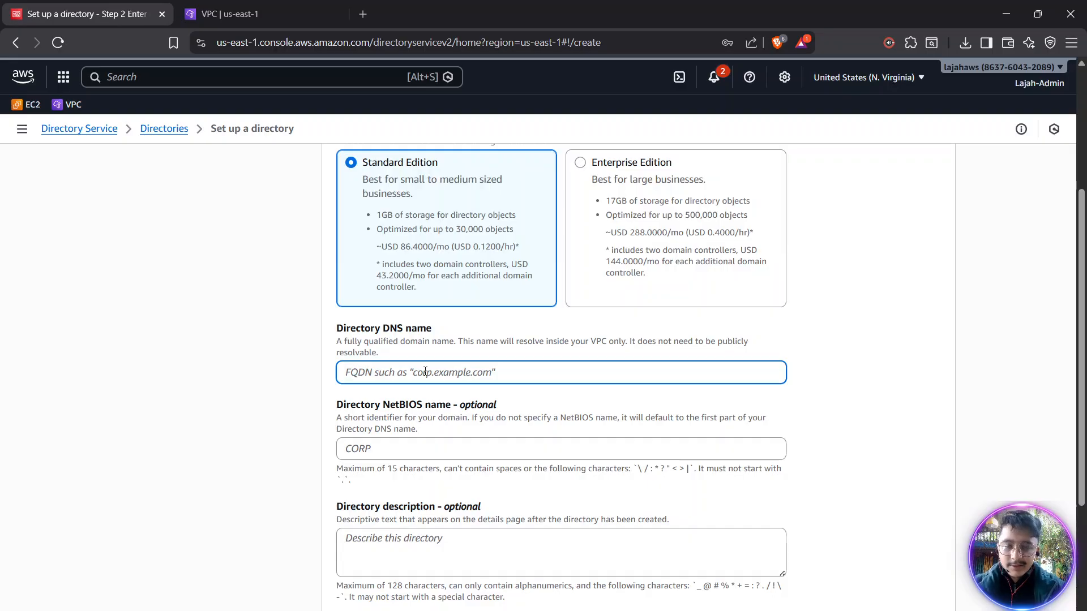
text(ad)
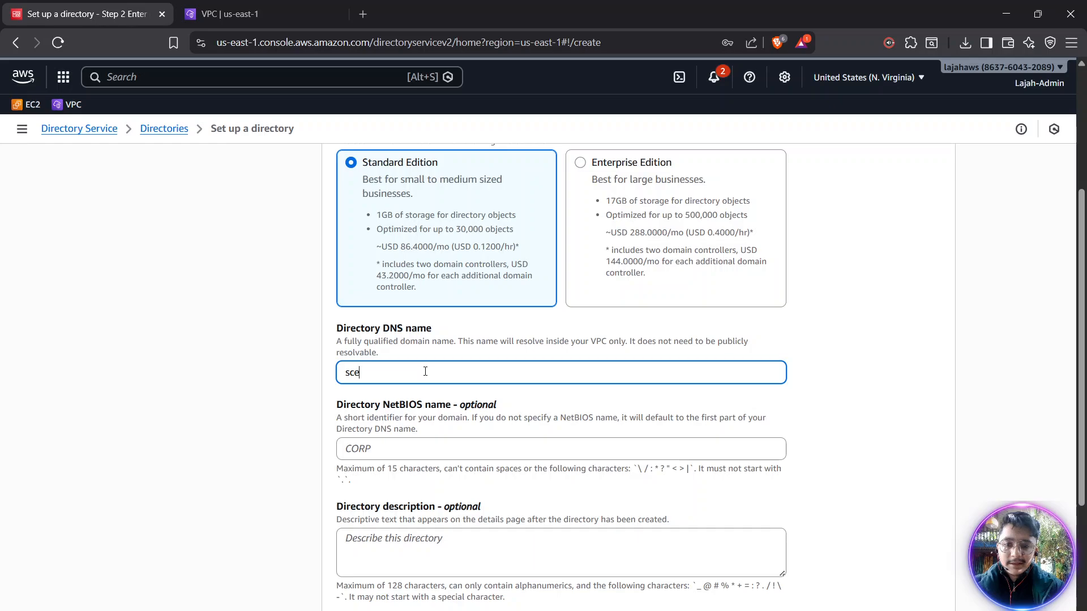
key(BackSpace)
key(BackSpace)
text(event)
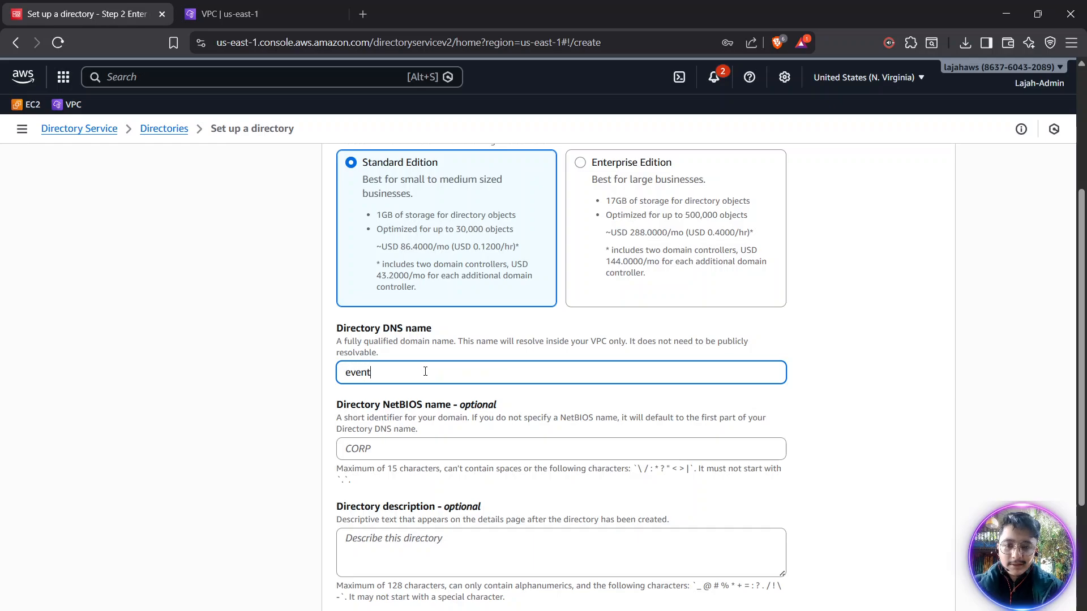
text(.scd.local)
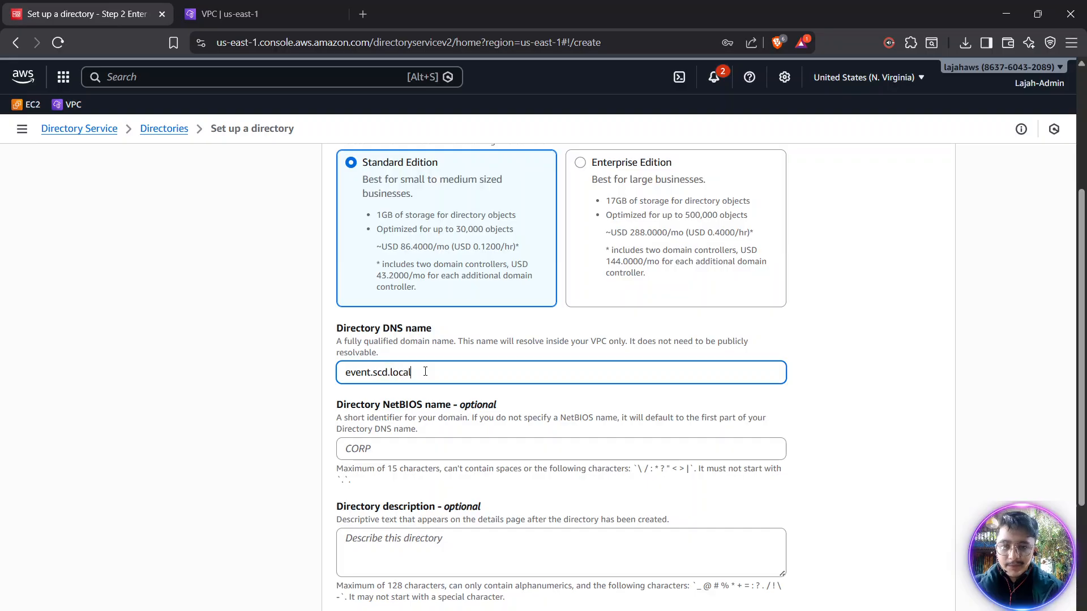
Set the optional directory NetBIOS name to ASCDNEPAL
click(367, 451)
text(SCD)
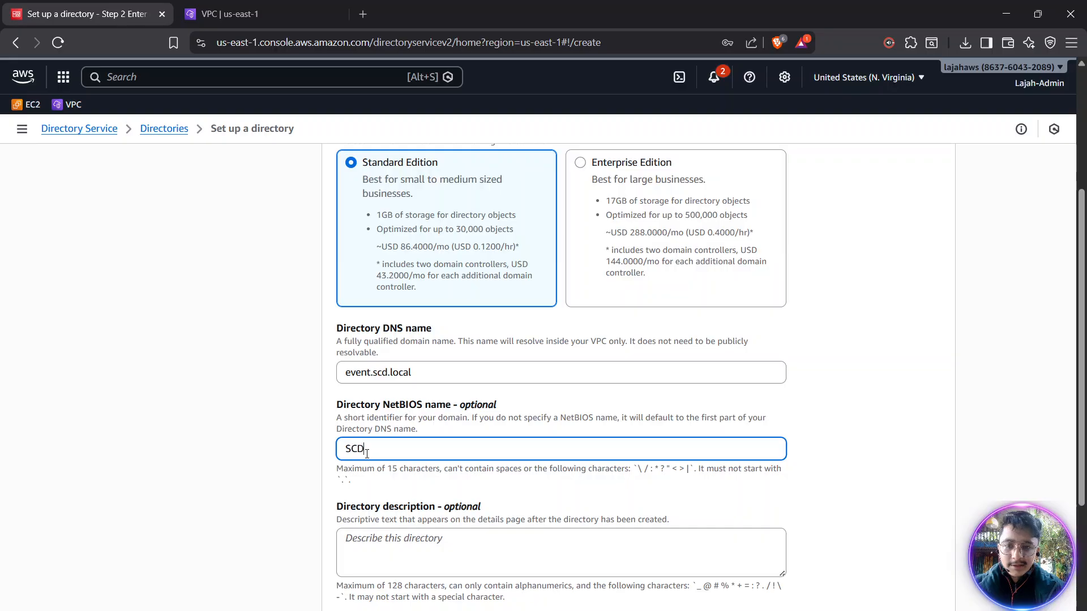
text(NEPAL)
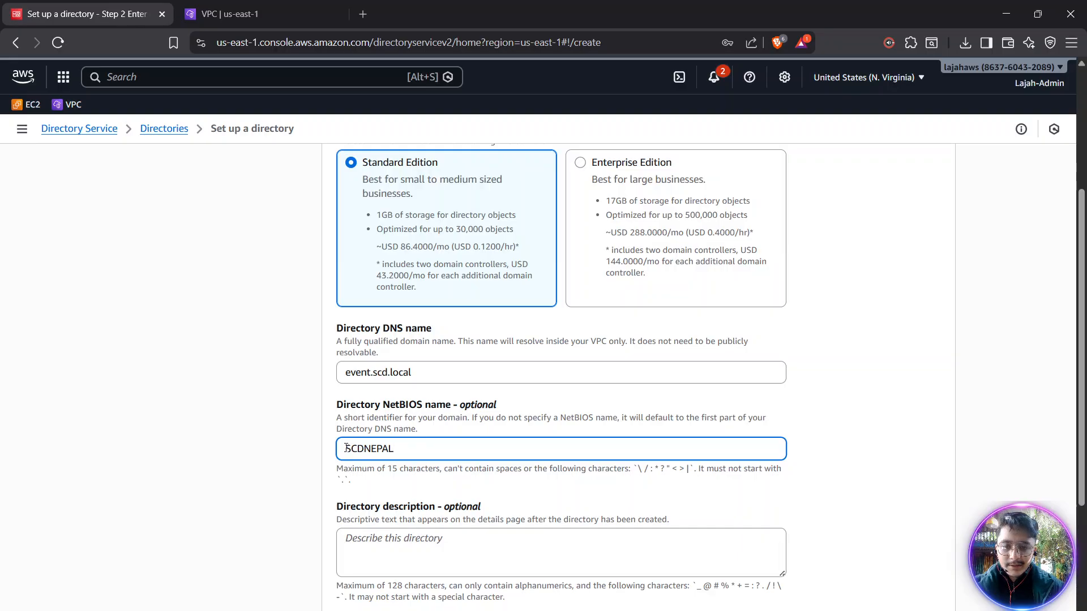
click(347, 449)
text(A)
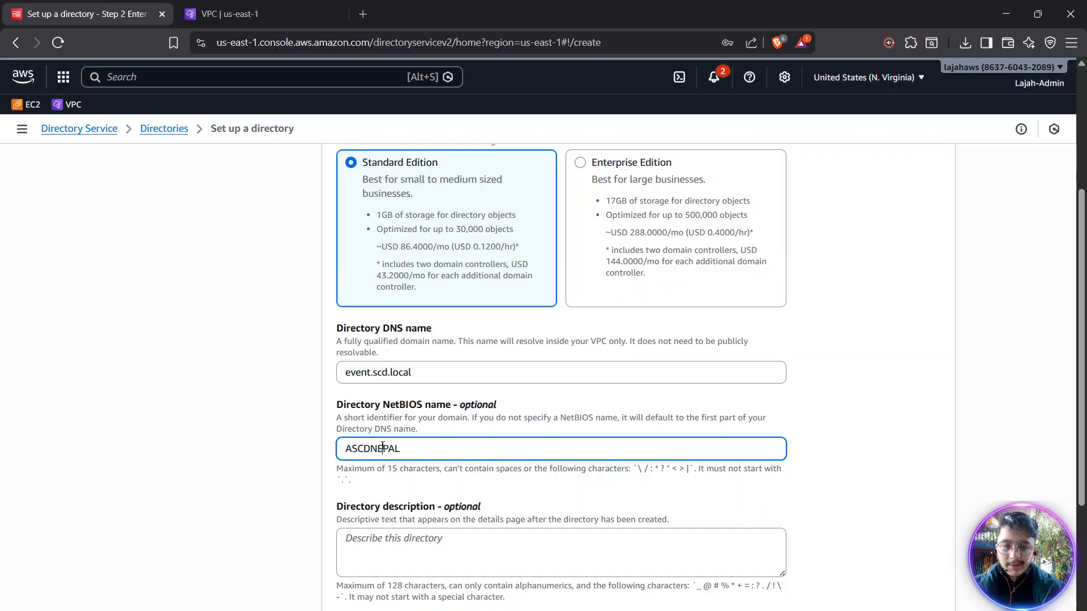
Change the directory DNS name to event.ascd.local
click(374, 374)
text(a)
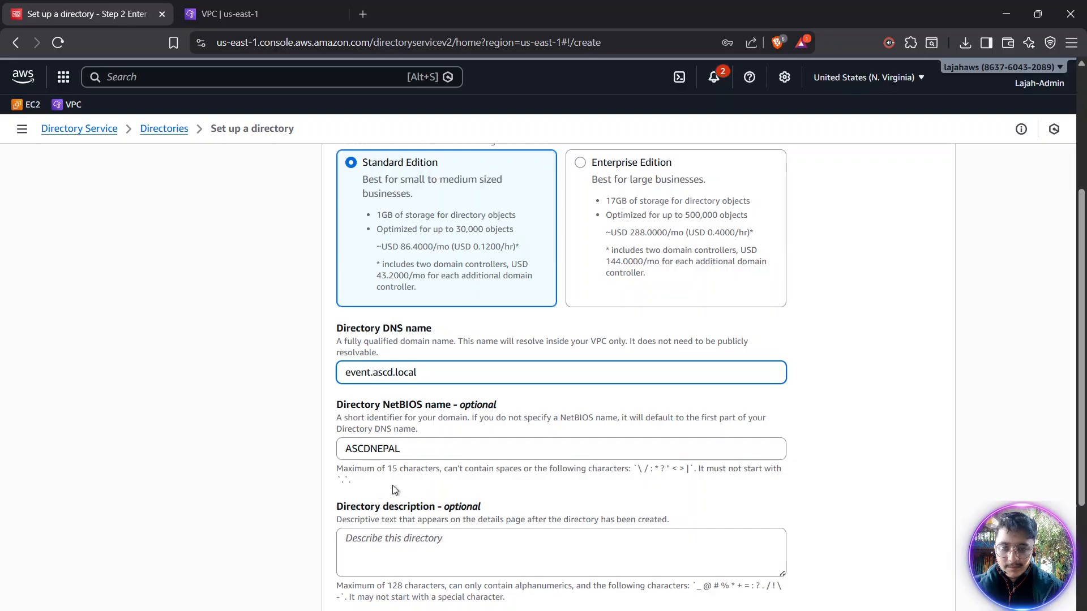
scroll(437, 471, down, 2)
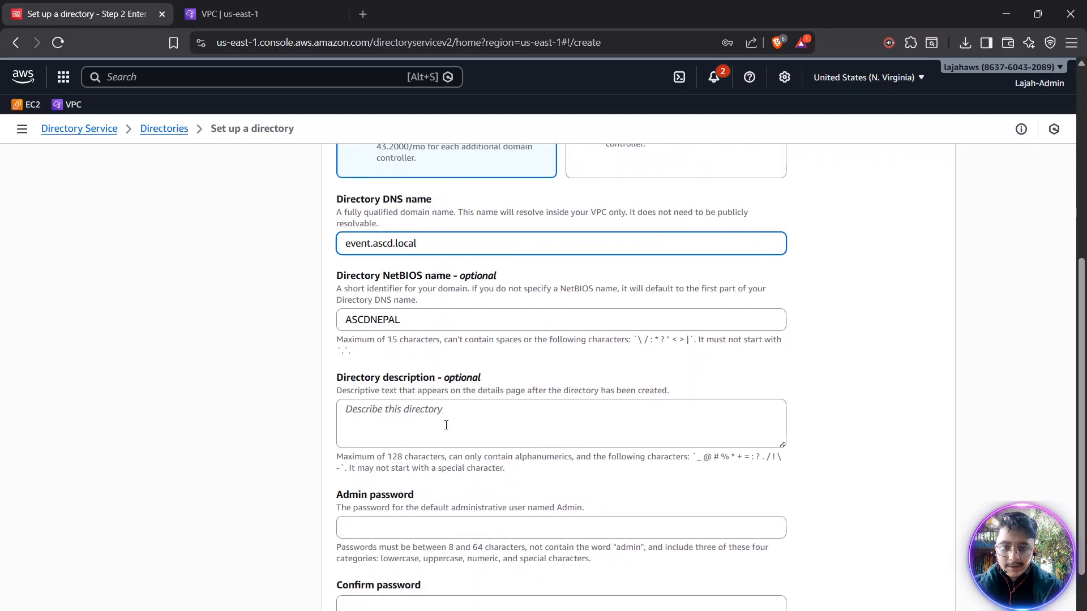
Enter the admin password for the directory and repeat it in the confirmation field, leaving the description empty
click(446, 425)
scroll(420, 516, down, 1)
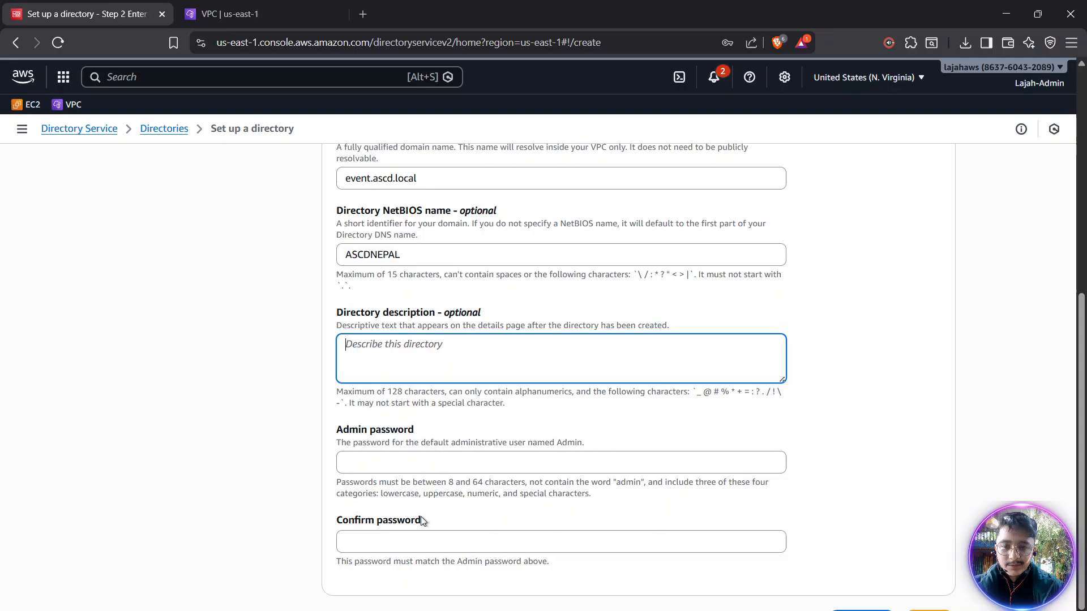
click(449, 457)
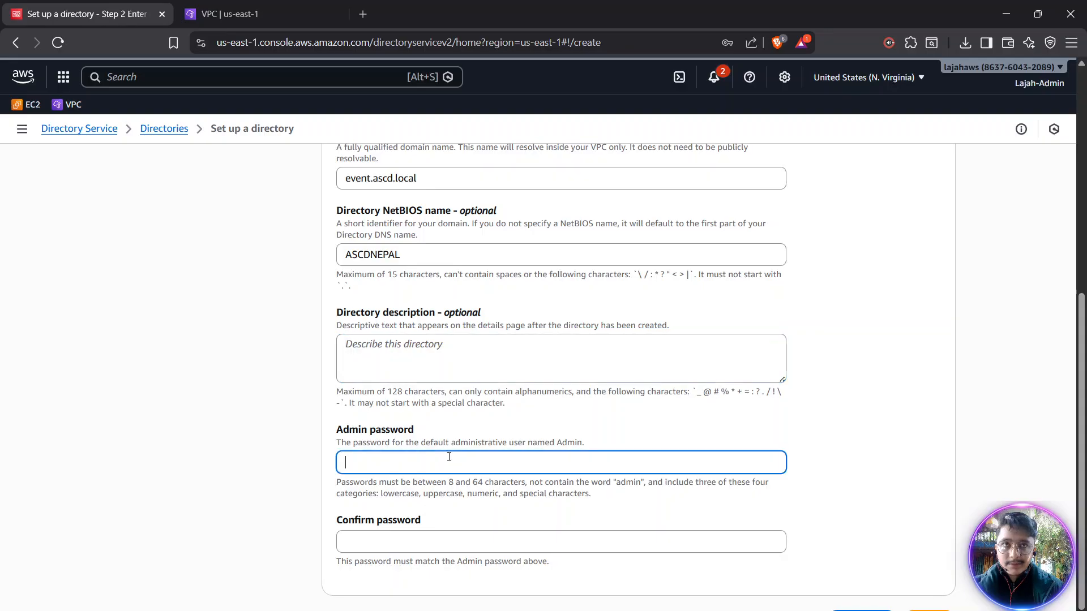
click(408, 350)
click(364, 462)
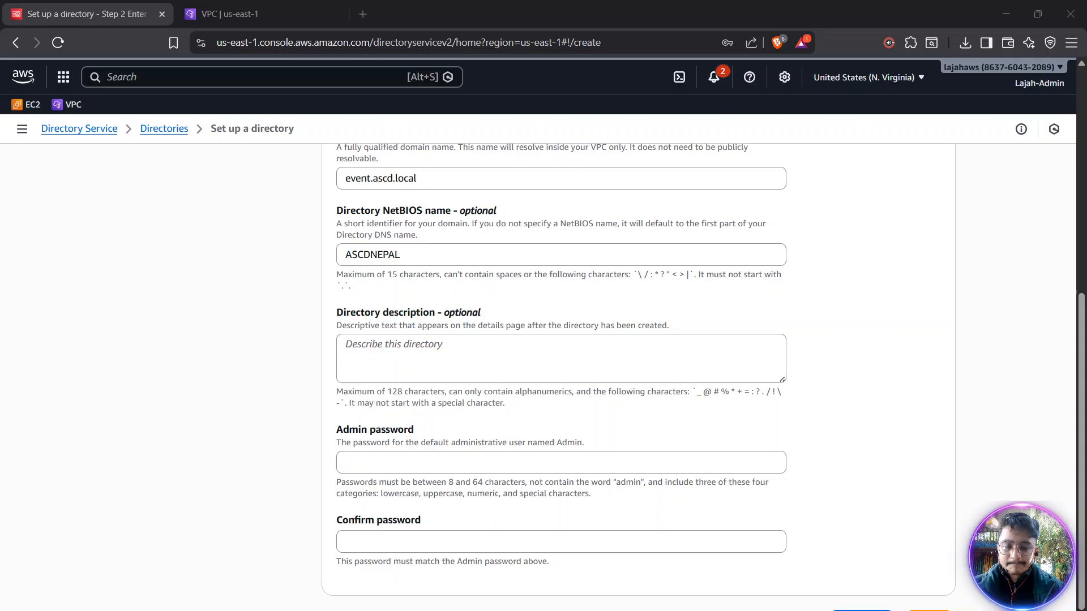
click(340, 464)
key(ctrl+v)
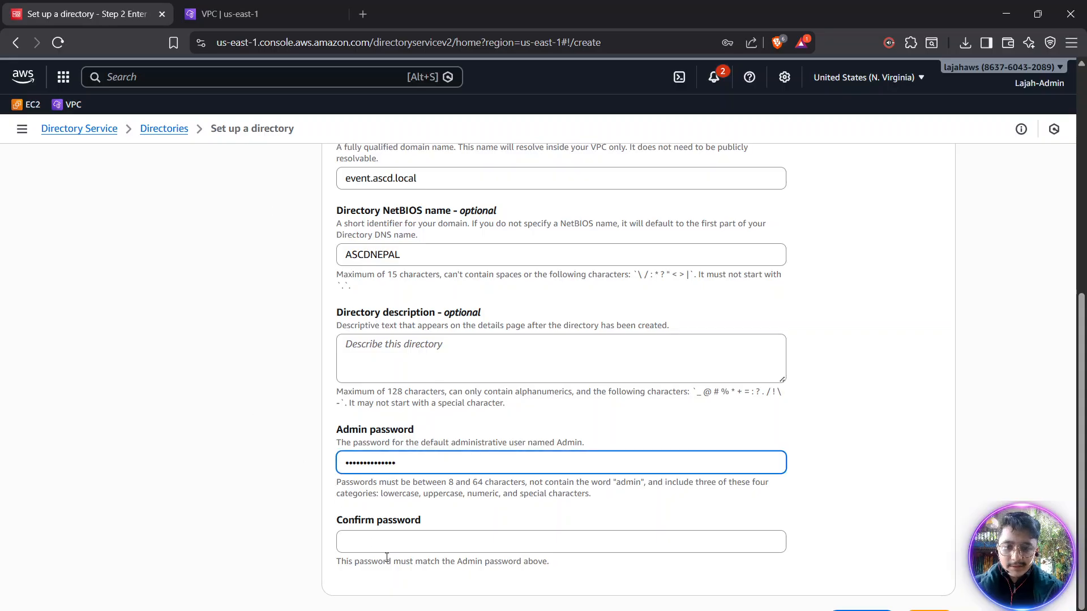
click(387, 559)
click(403, 550)
key(ctrl+v)
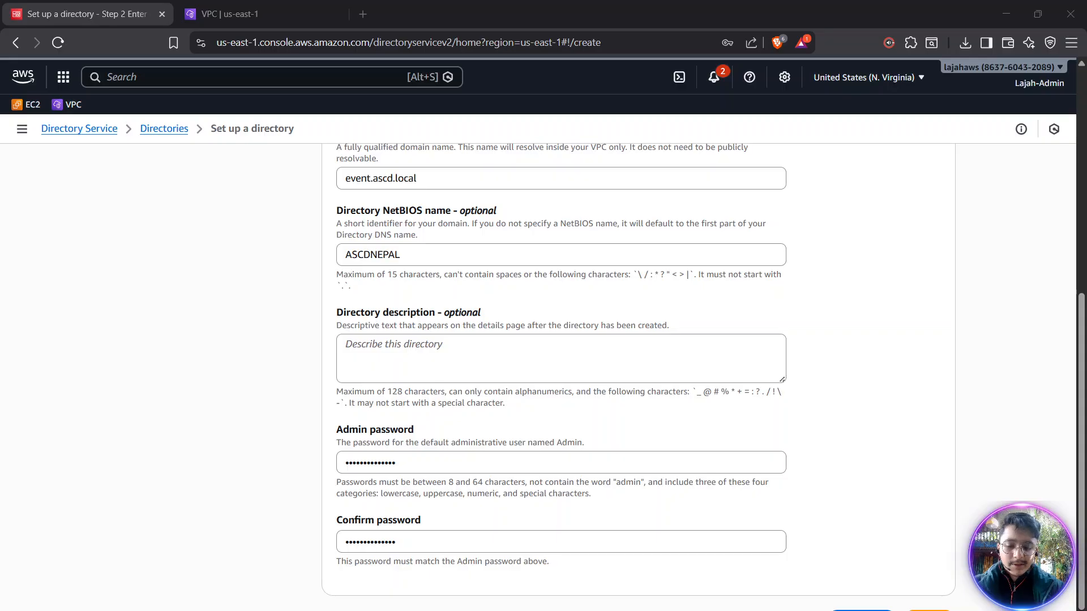
click(496, 169)
key(ctrl+a)
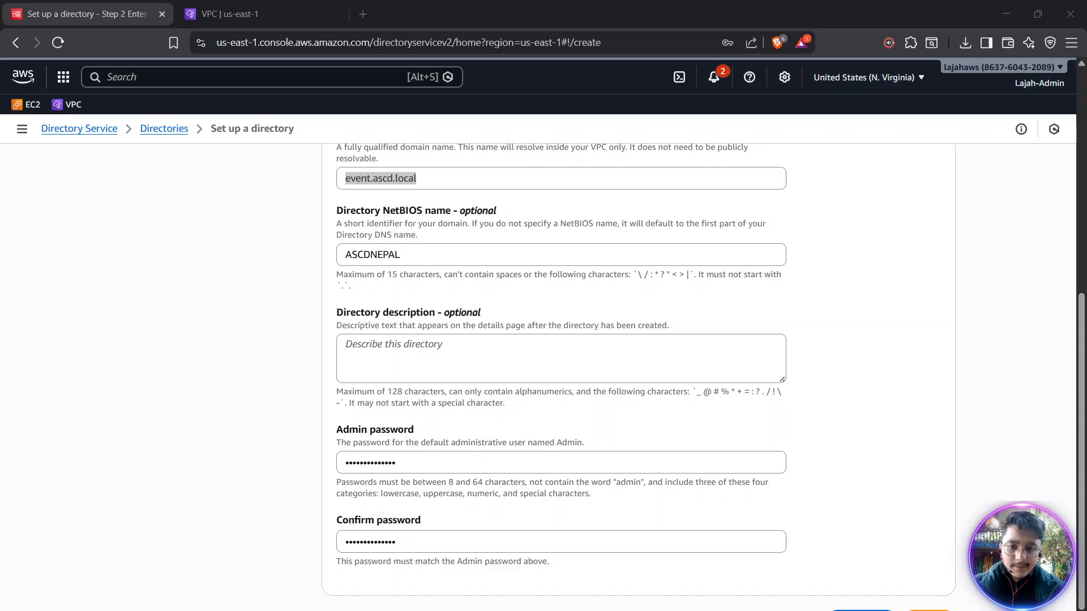
key(alt+Tab)
key(alt+Tab)
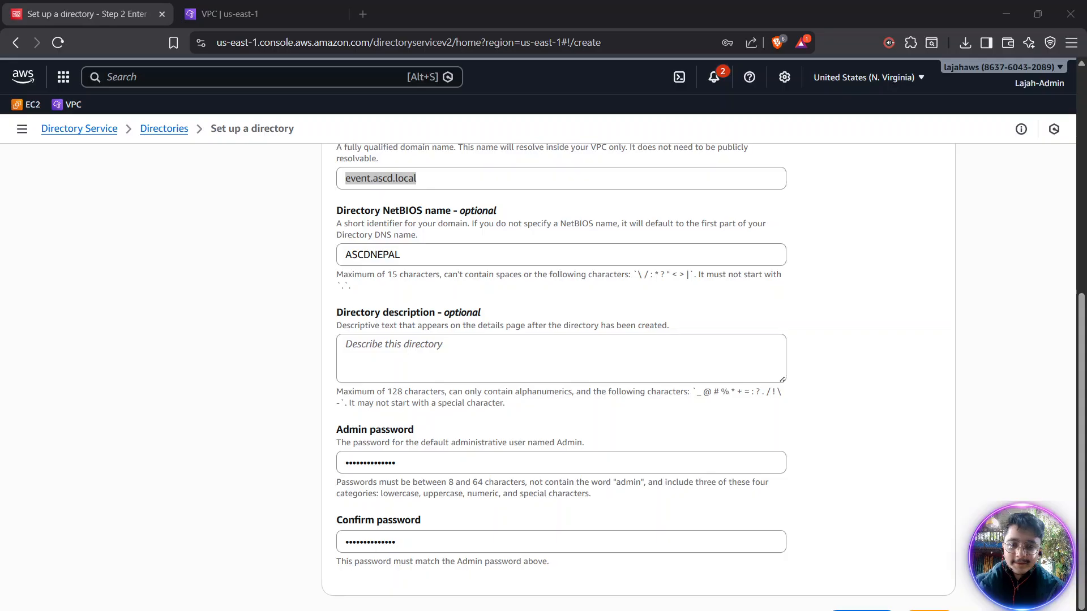
key(alt+Tab)
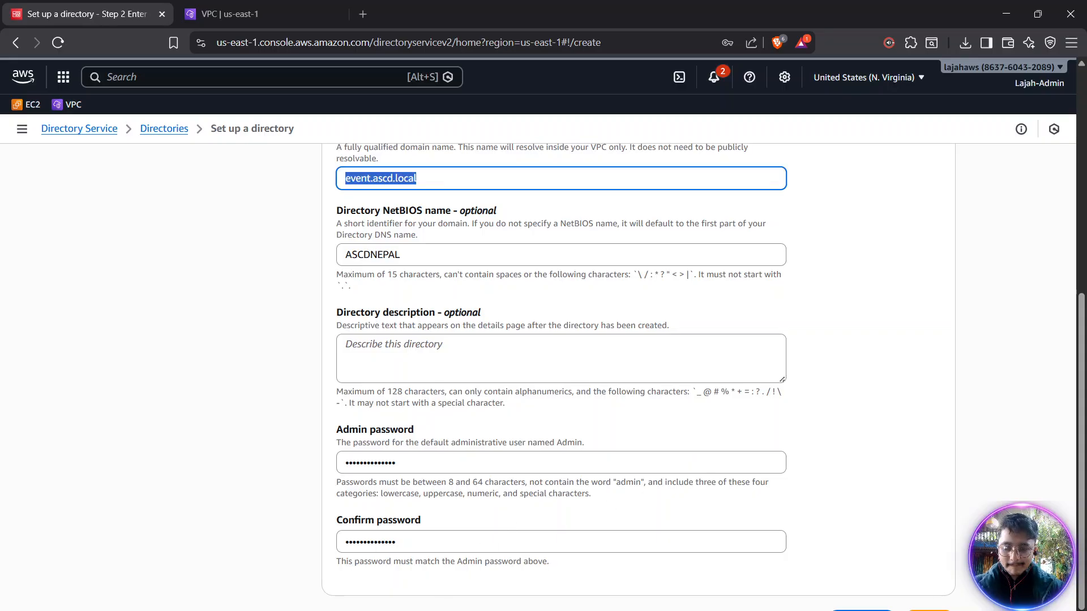
key(alt+Tab)
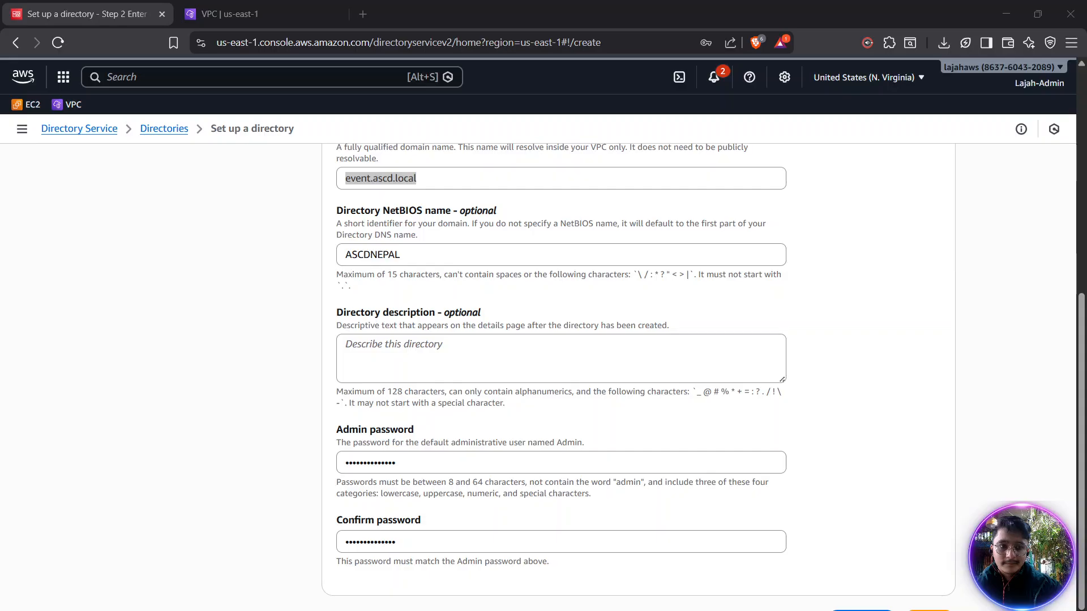
Continue to the networking settings and choose AWS-SCD-VPC-vpc (10.6.0.0/16) as the VPC for the directory
scroll(872, 413, down, 1)
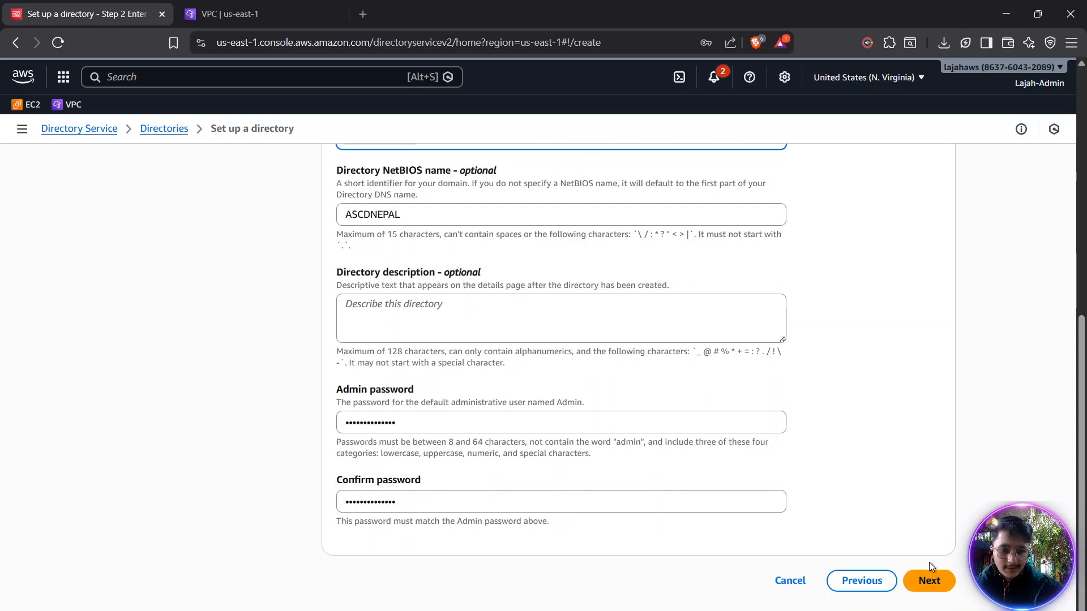
click(925, 583)
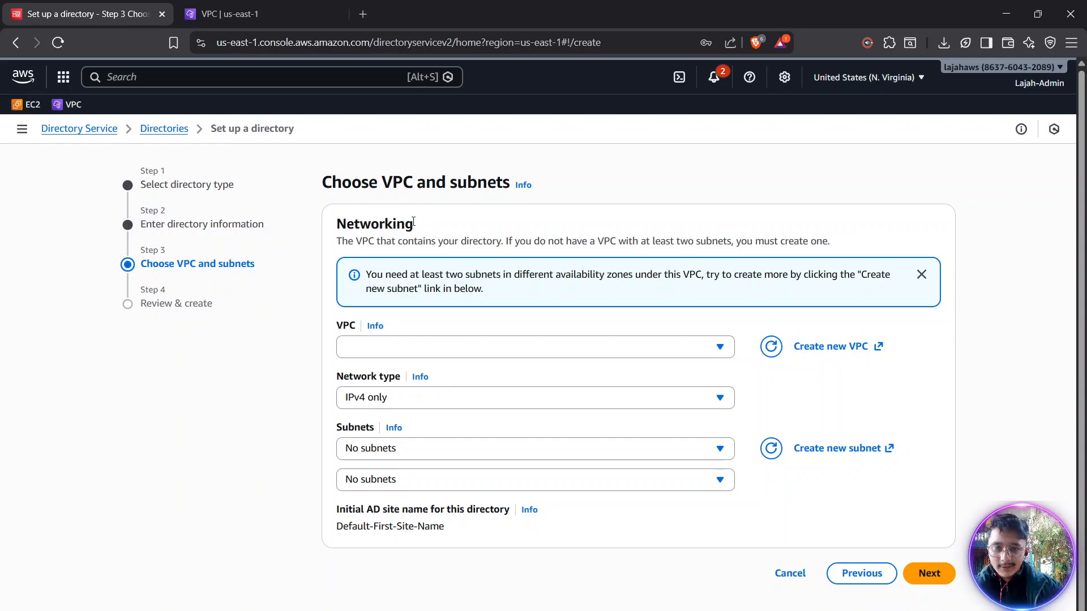
drag(412, 222, 386, 222)
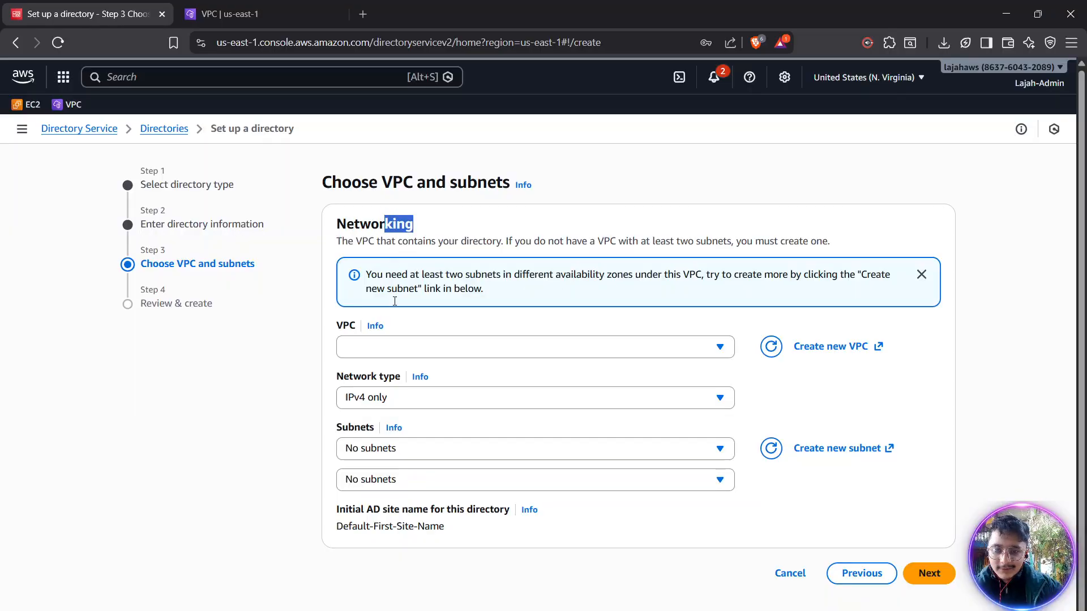
click(405, 351)
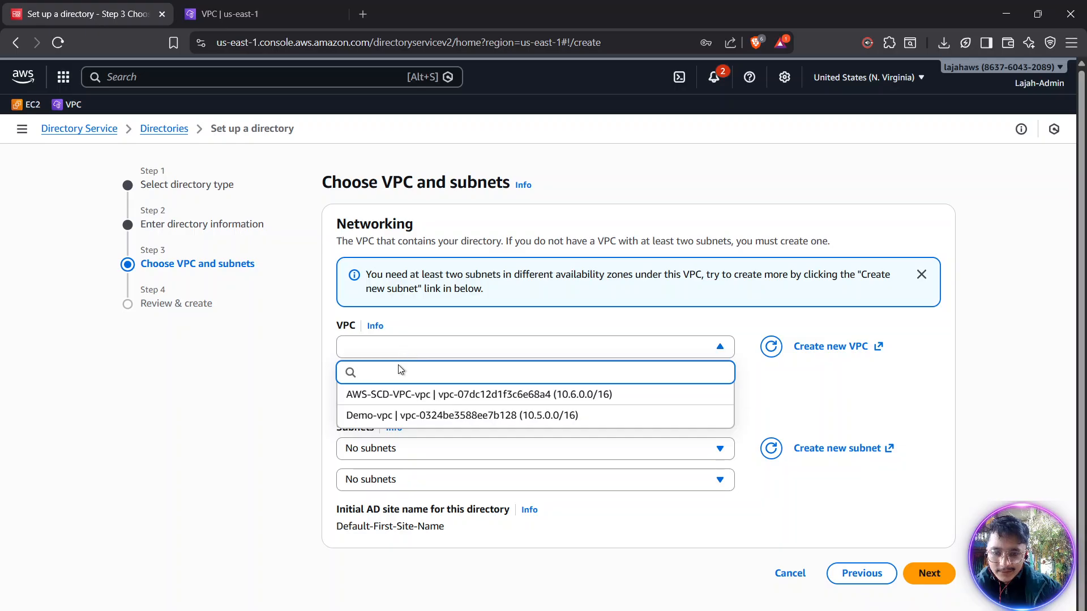
click(365, 398)
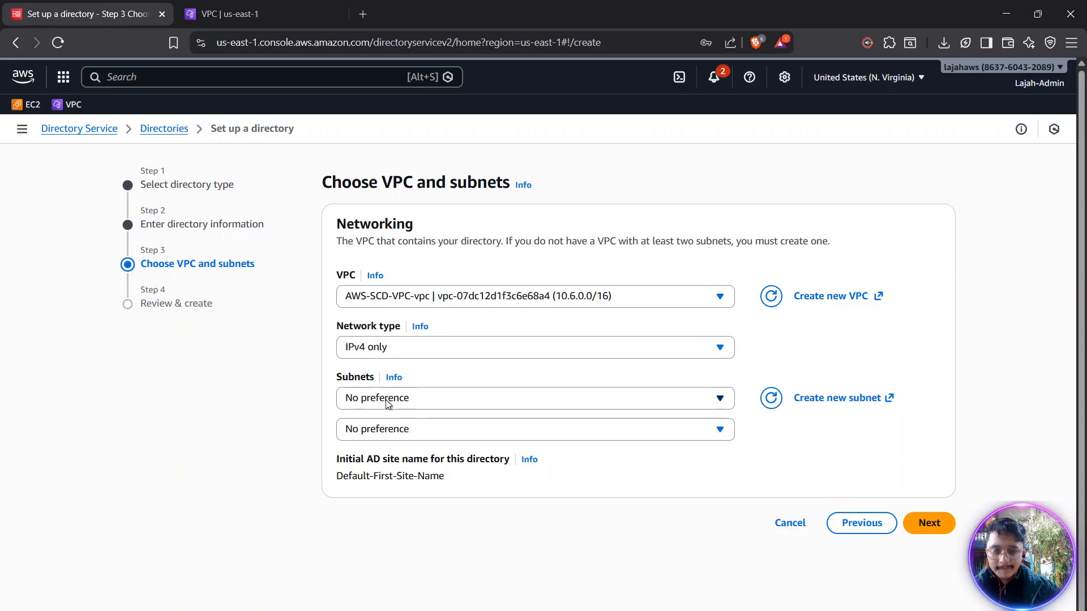
Assign the SCD-private-1a and SCD-Private-1b subnets to the directory and proceed to the review
click(722, 406)
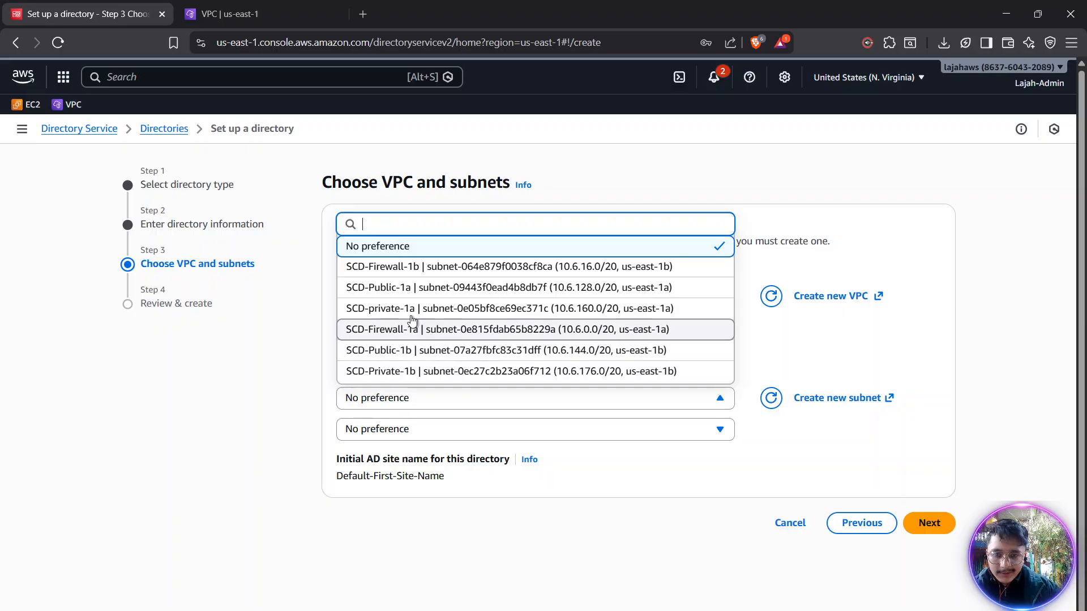
click(412, 308)
click(404, 437)
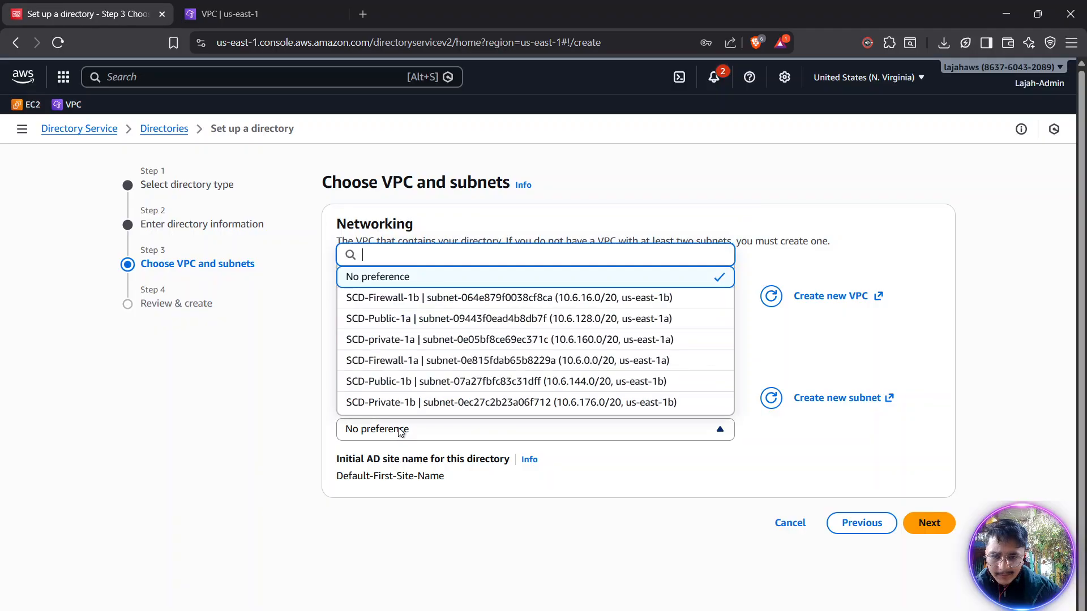
click(401, 405)
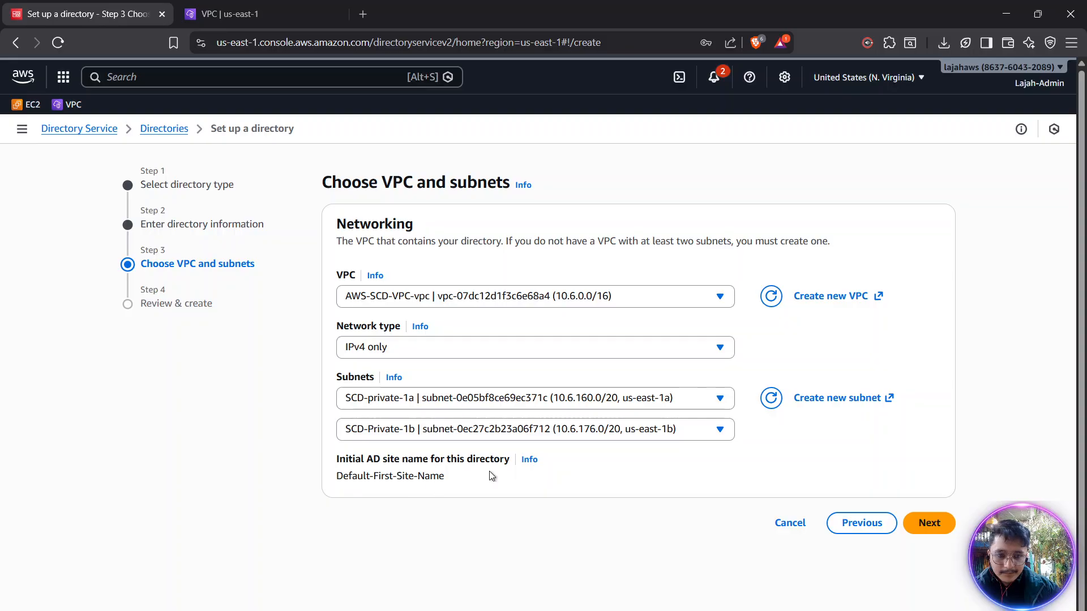
click(927, 522)
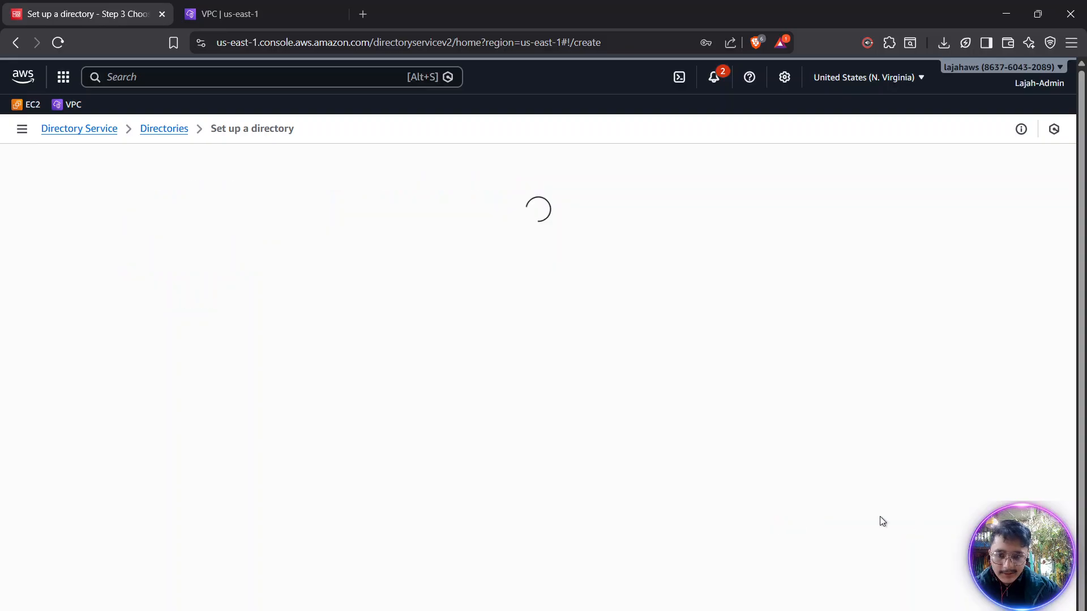
Review the directory type, directory information, VPC and subnets, and the domain controllers charge
scroll(443, 456, down, 1)
scroll(442, 453, up, 1)
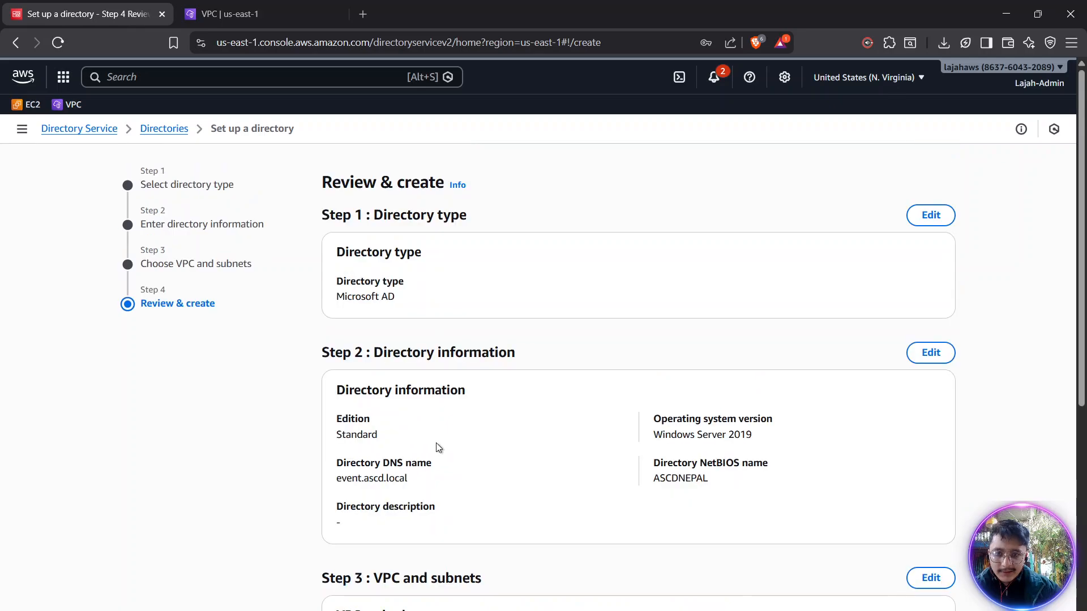
drag(398, 297, 336, 297)
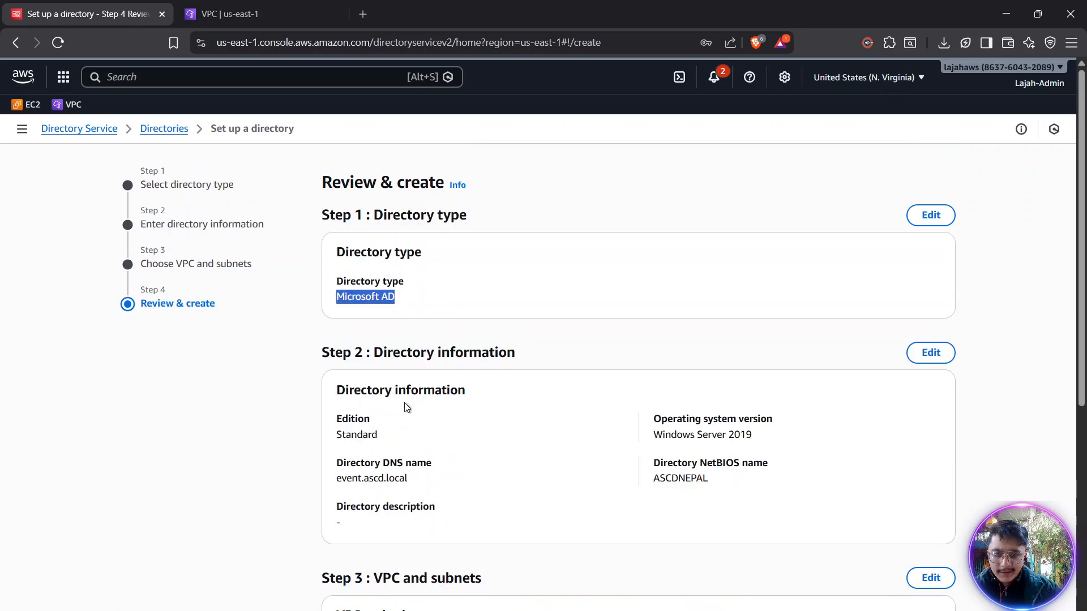
scroll(404, 403, down, 1)
drag(346, 408, 400, 407)
click(416, 412)
scroll(541, 413, down, 2)
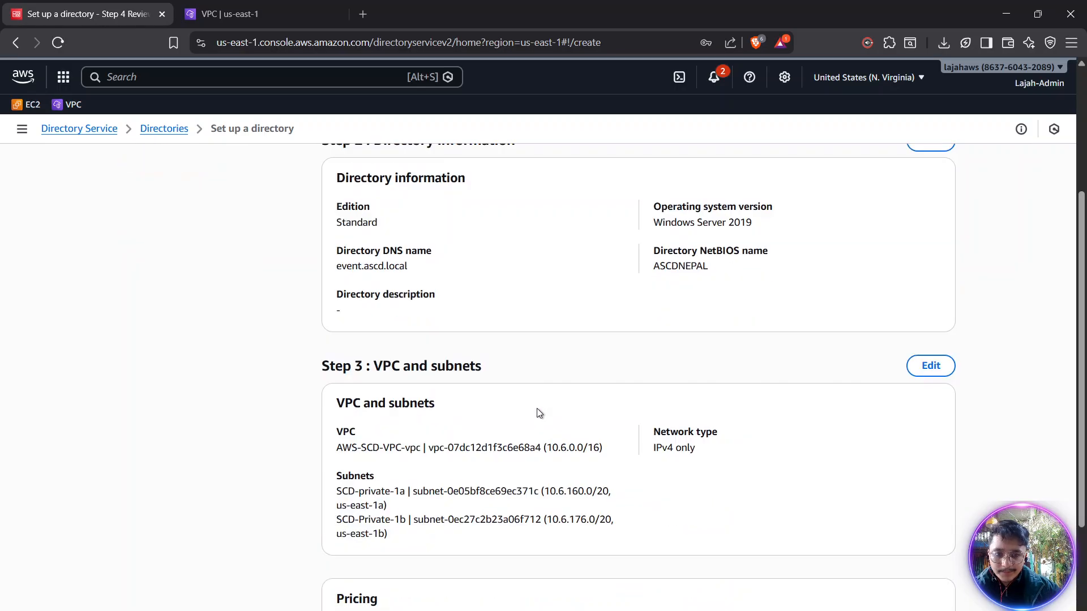
scroll(495, 346, down, 2)
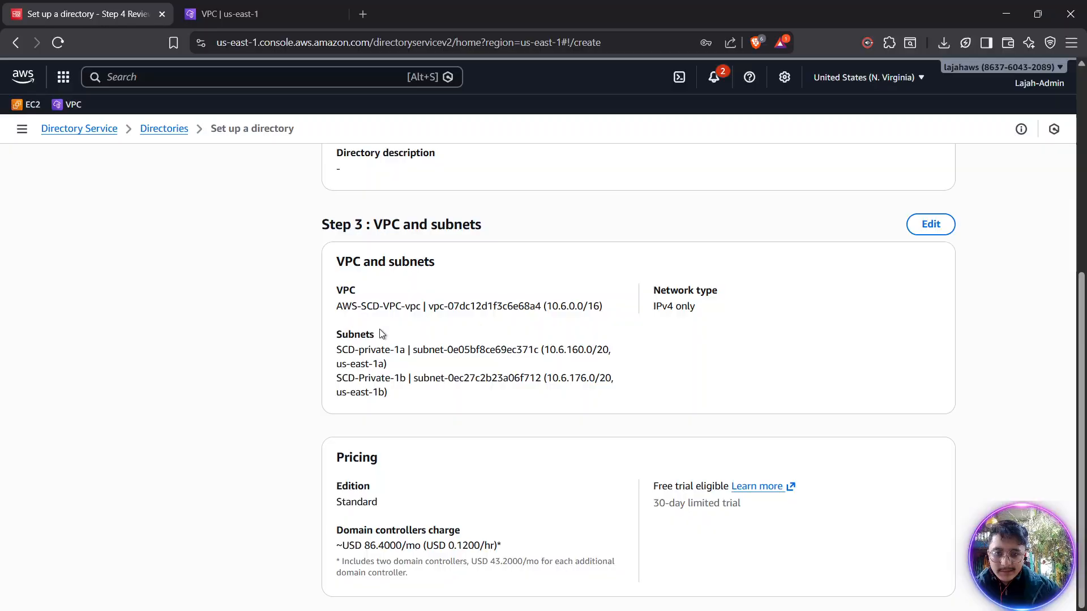
double_click(374, 350)
click(376, 381)
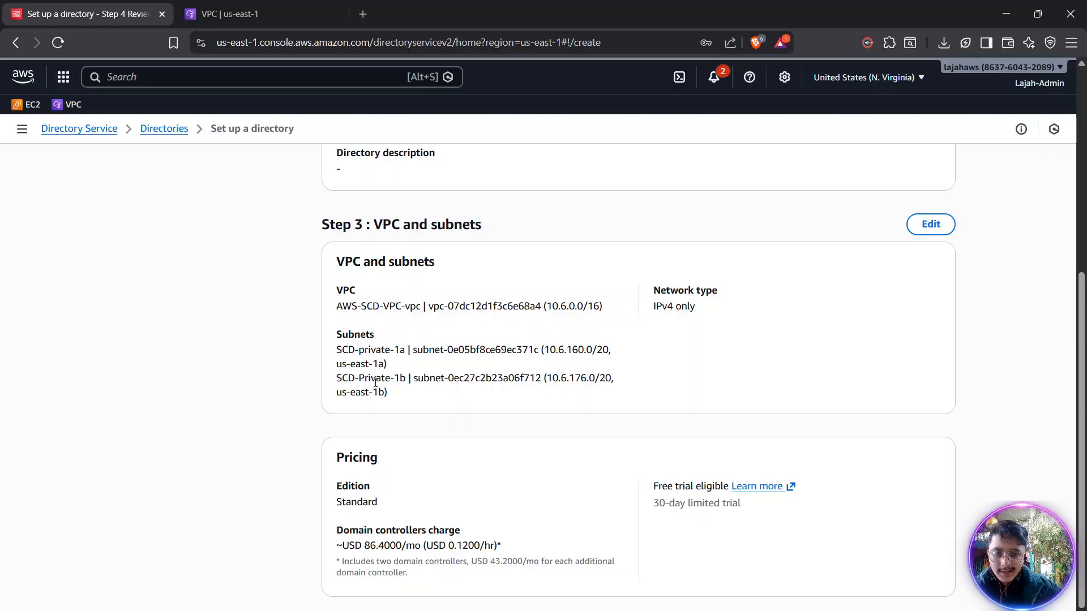
drag(375, 381, 400, 390)
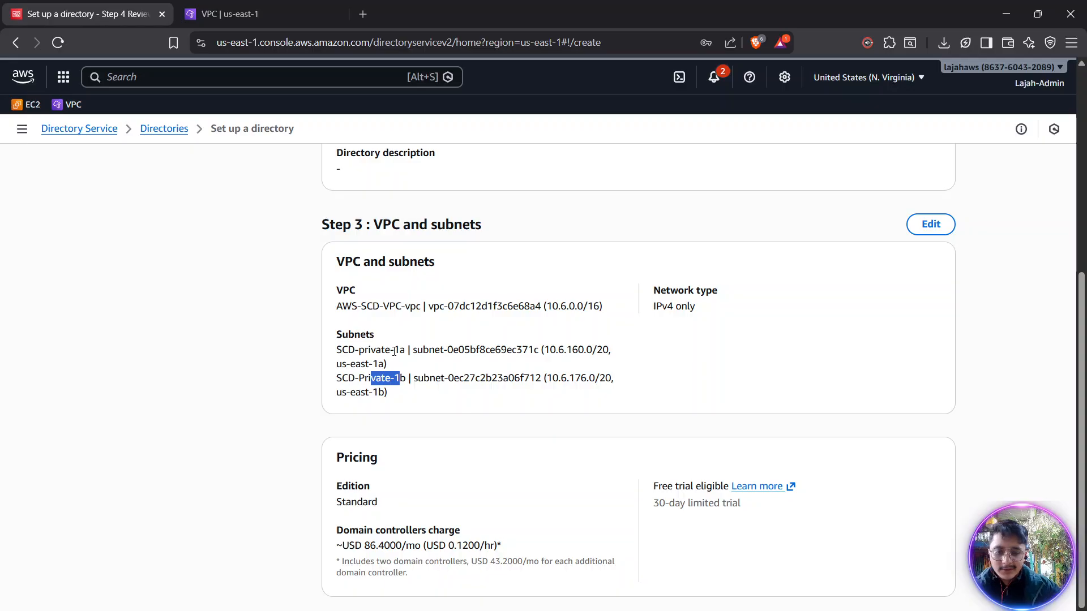
scroll(371, 380, down, 1)
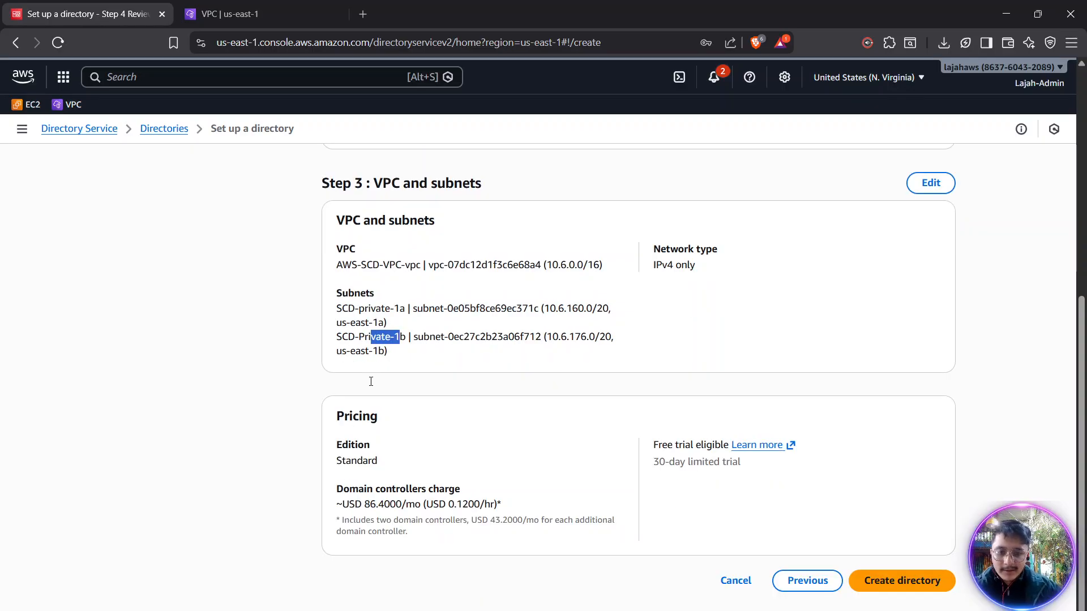
drag(364, 505, 391, 509)
click(396, 511)
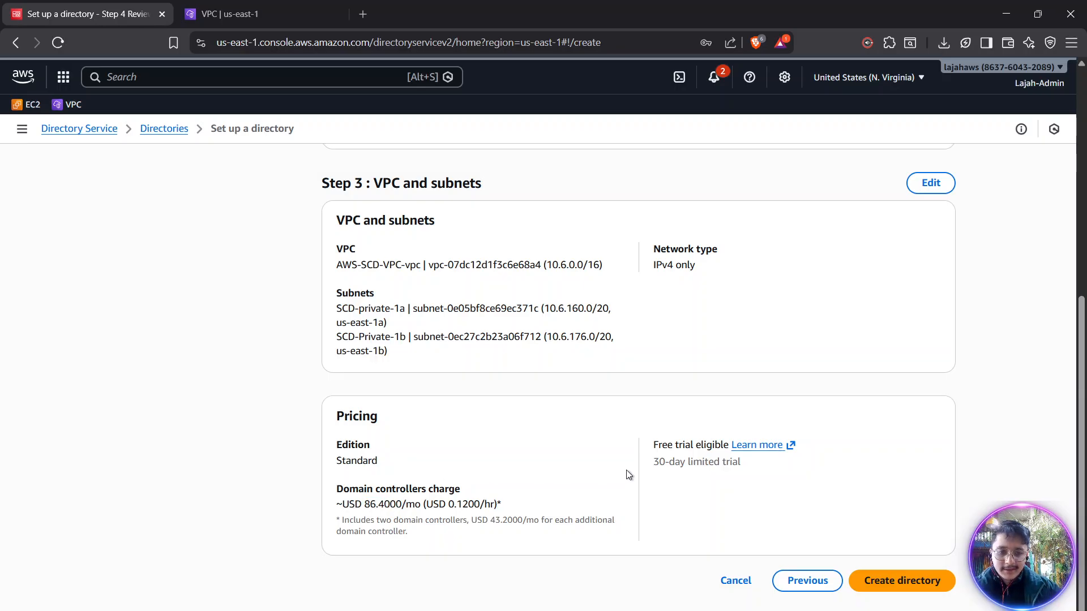
Create the directory and look at its ID in the directories list
click(871, 588)
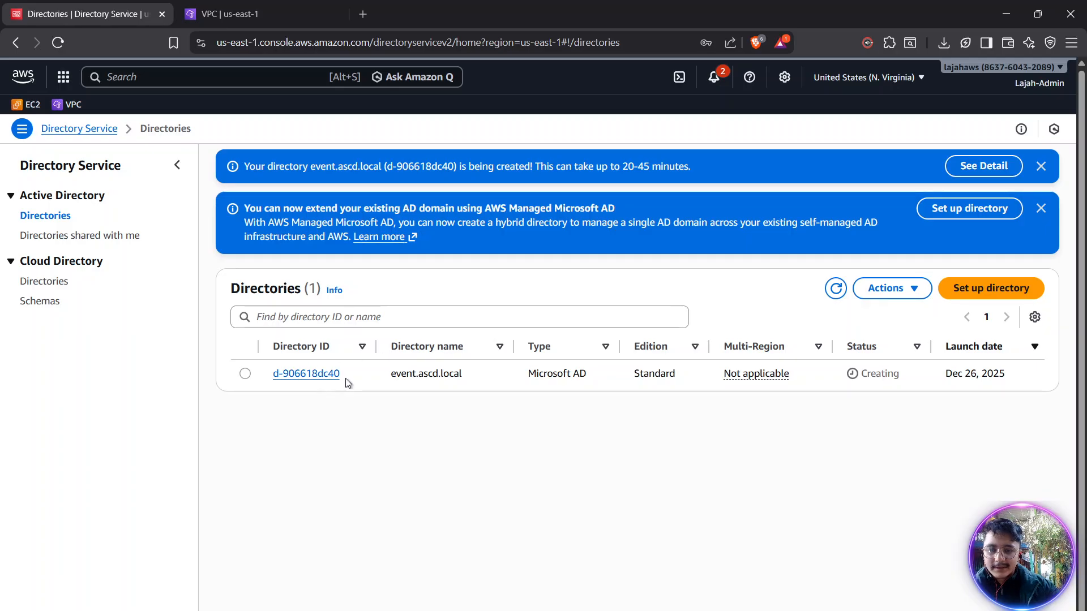
drag(339, 374, 274, 376)
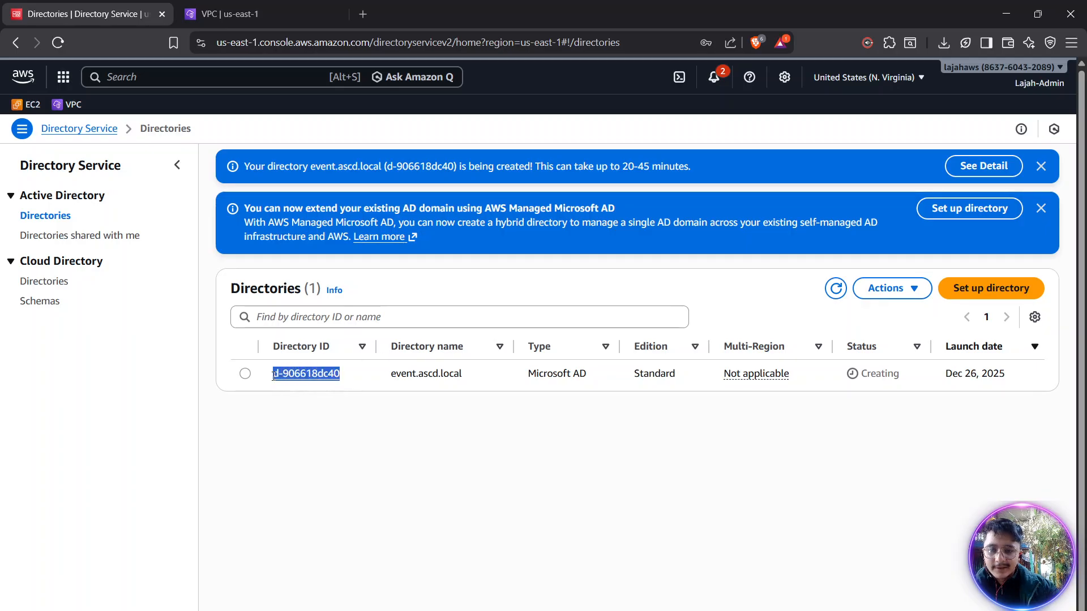
click(356, 392)
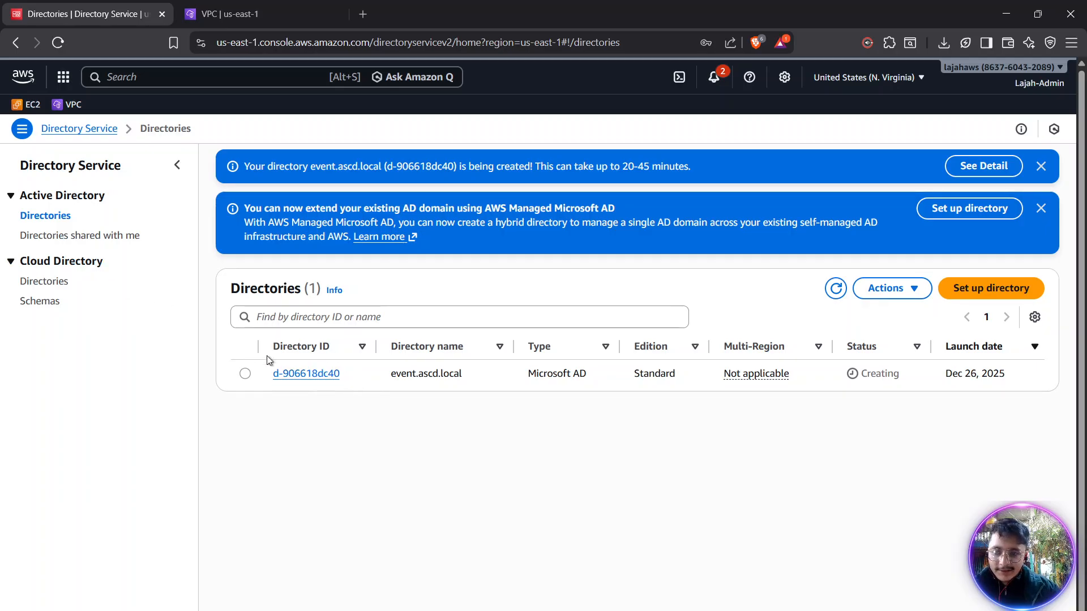